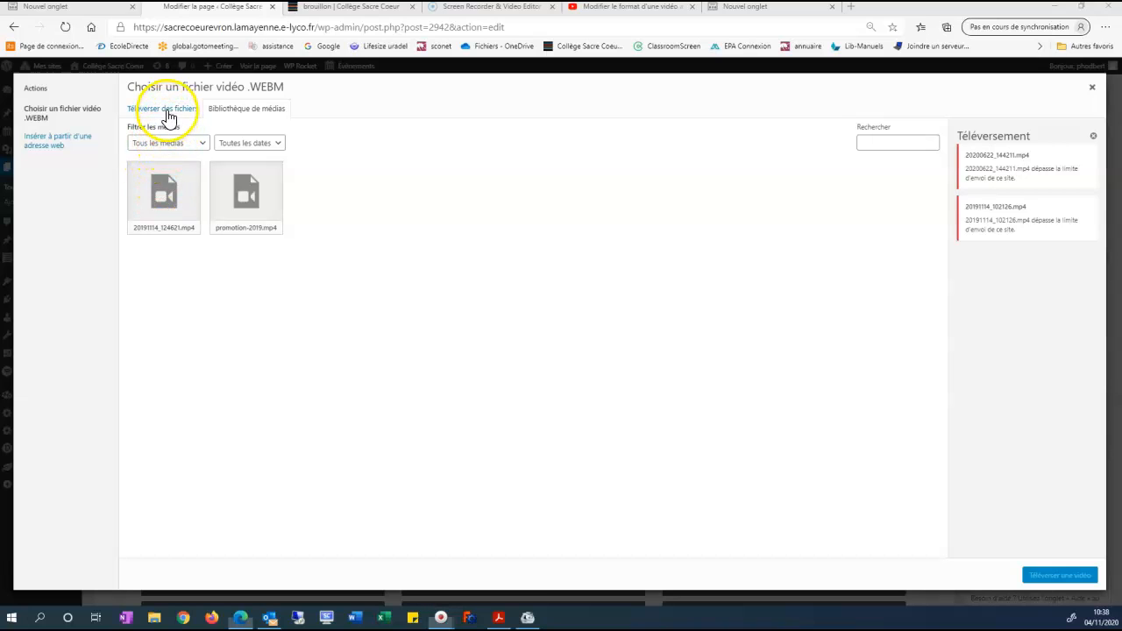
Step: Try to upload the video 20200622_144211.mp4 from the Vidéos folder to the site's media files
{"action": "left_click", "coordinate": [166, 114]}
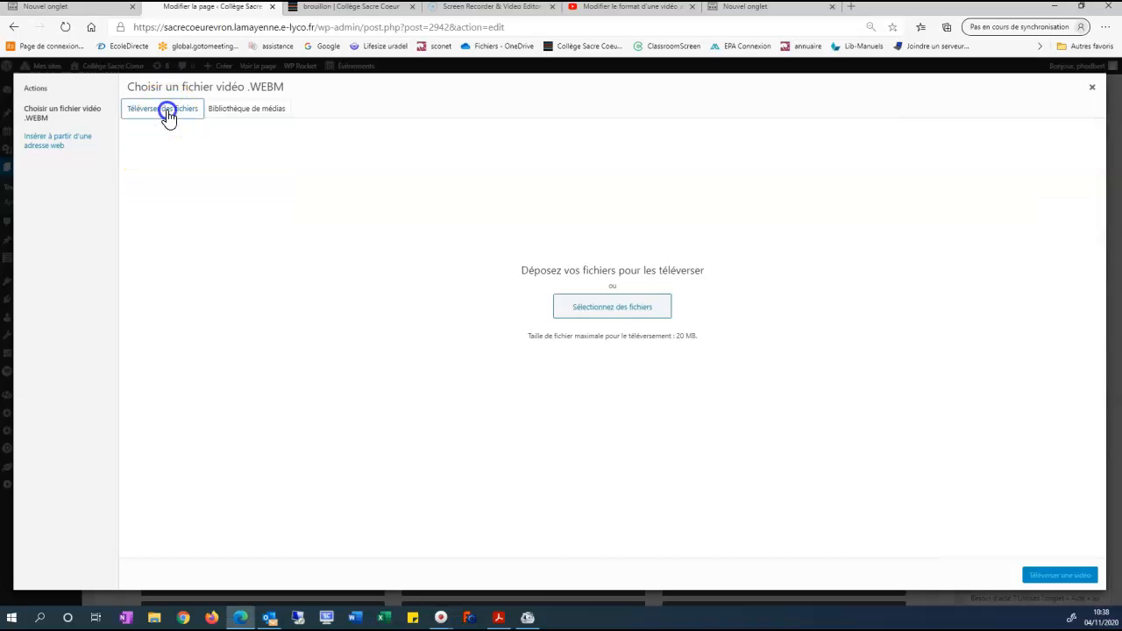
{"action": "left_click", "coordinate": [602, 311]}
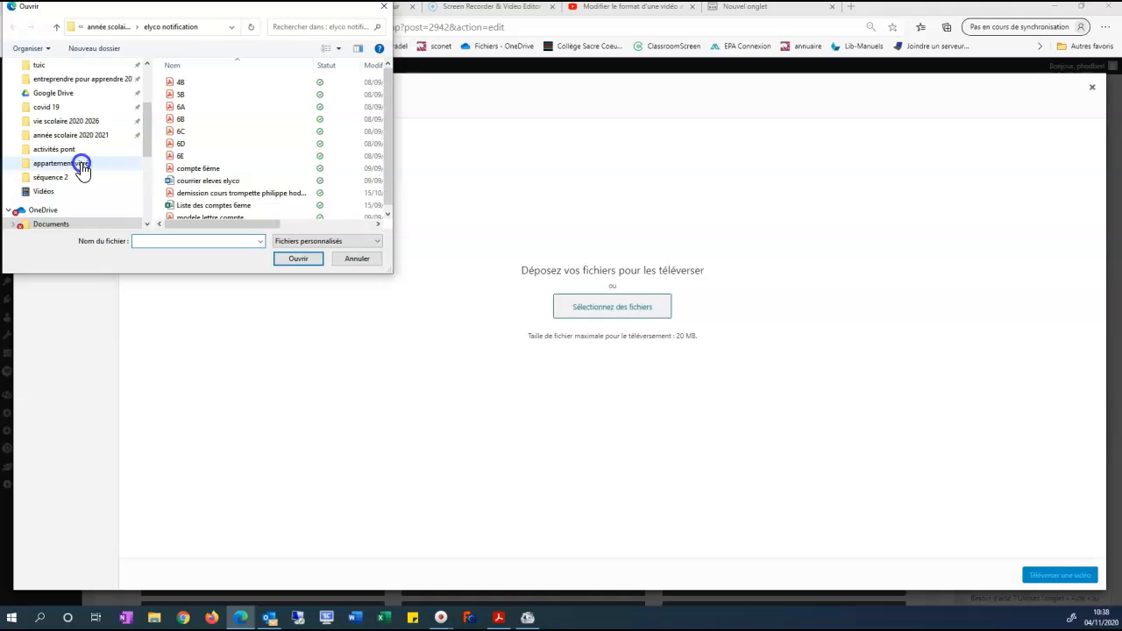
{"action": "scroll", "coordinate": [79, 171], "scroll_direction": "down", "scroll_amount": 5}
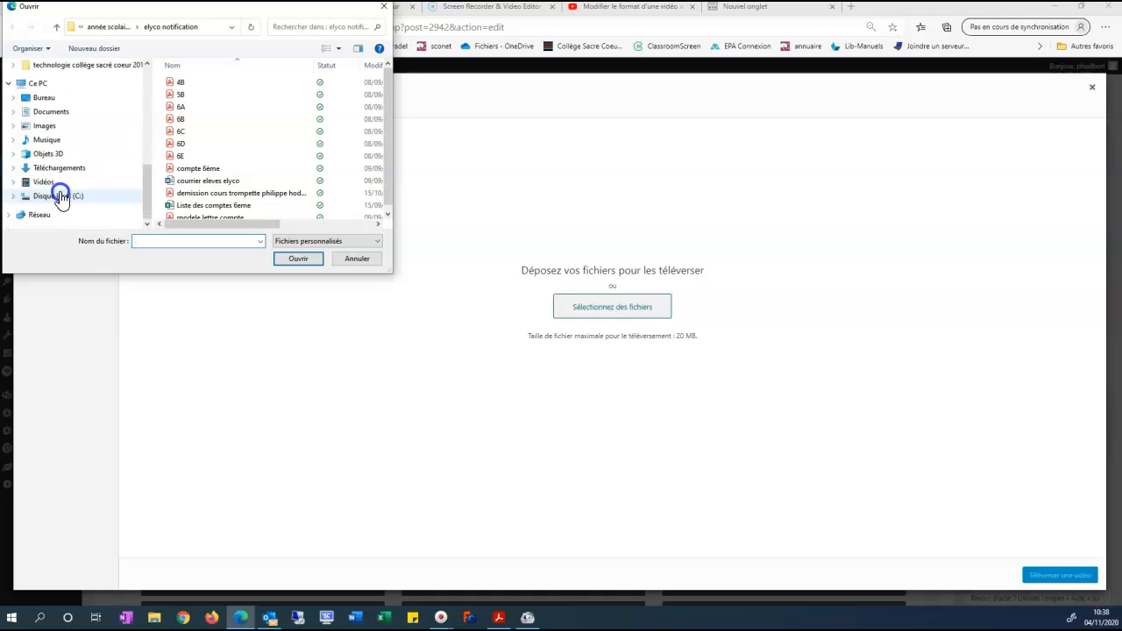
{"action": "left_click", "coordinate": [49, 181]}
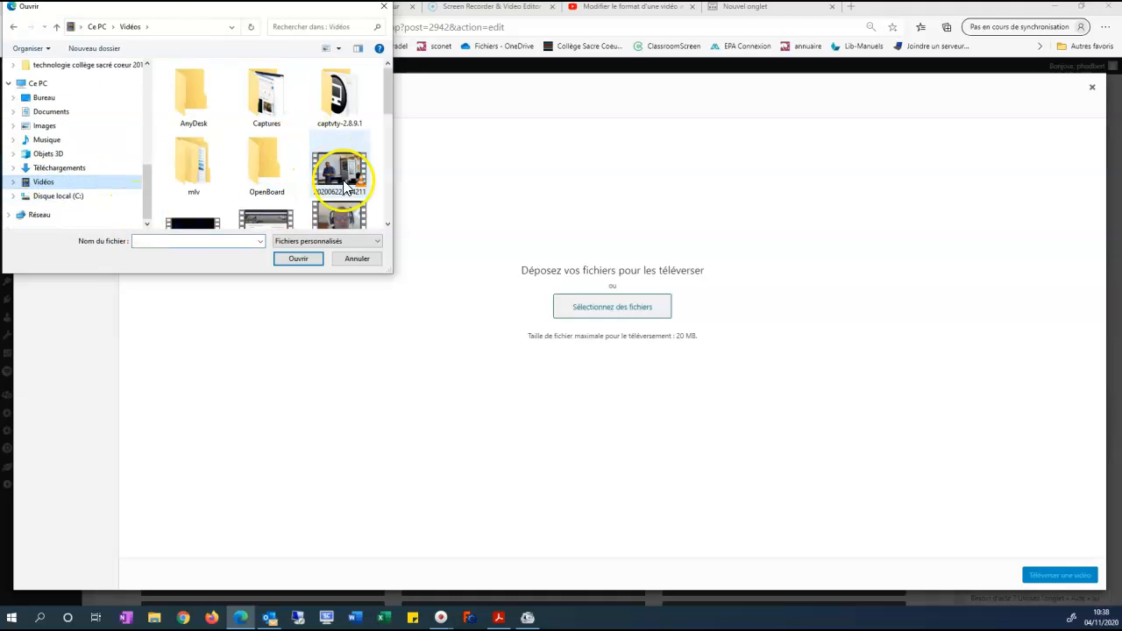
{"action": "left_click_drag", "start_coordinate": [340, 175], "coordinate": [600, 338]}
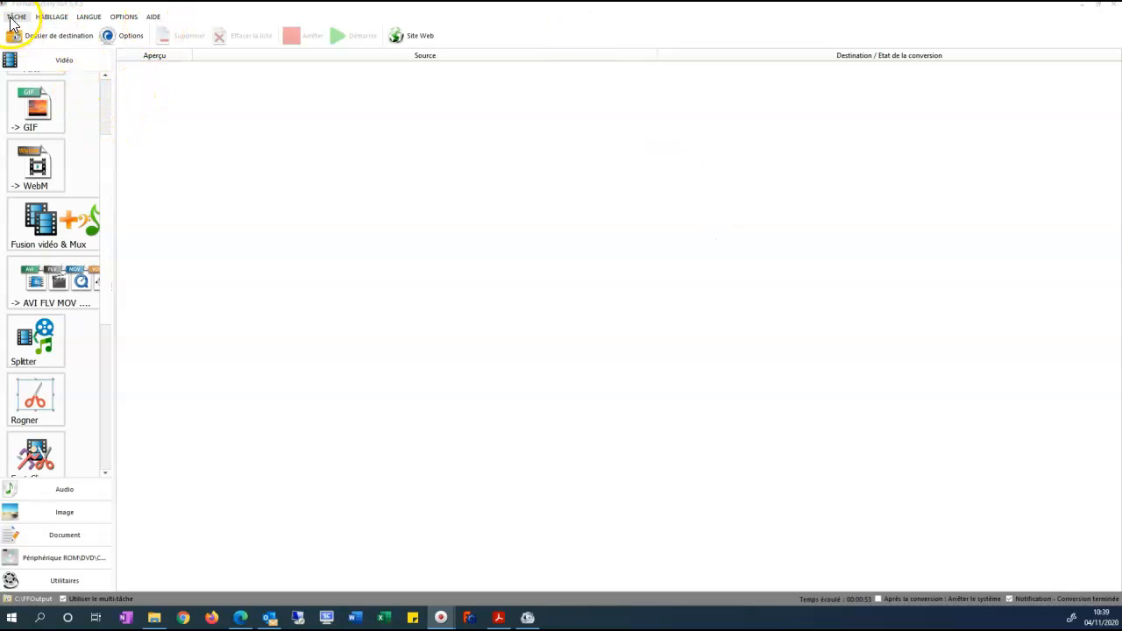
Step: In FormatFactory, examine the available video conversion formats and tools, including WebM
{"action": "left_click", "coordinate": [106, 129]}
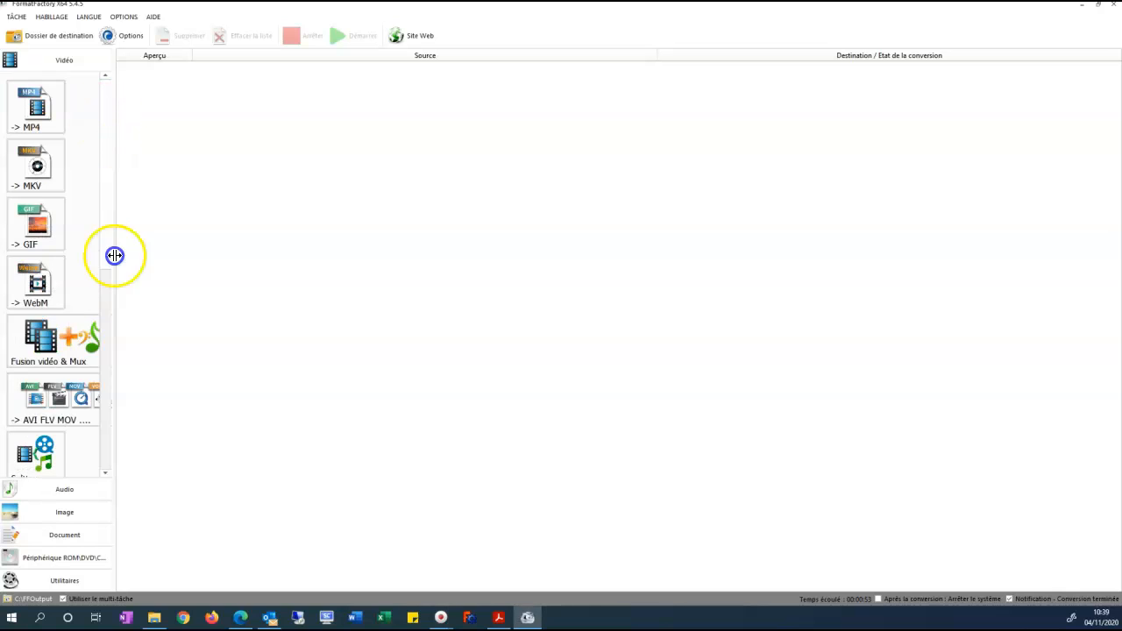
{"action": "left_click", "coordinate": [105, 315]}
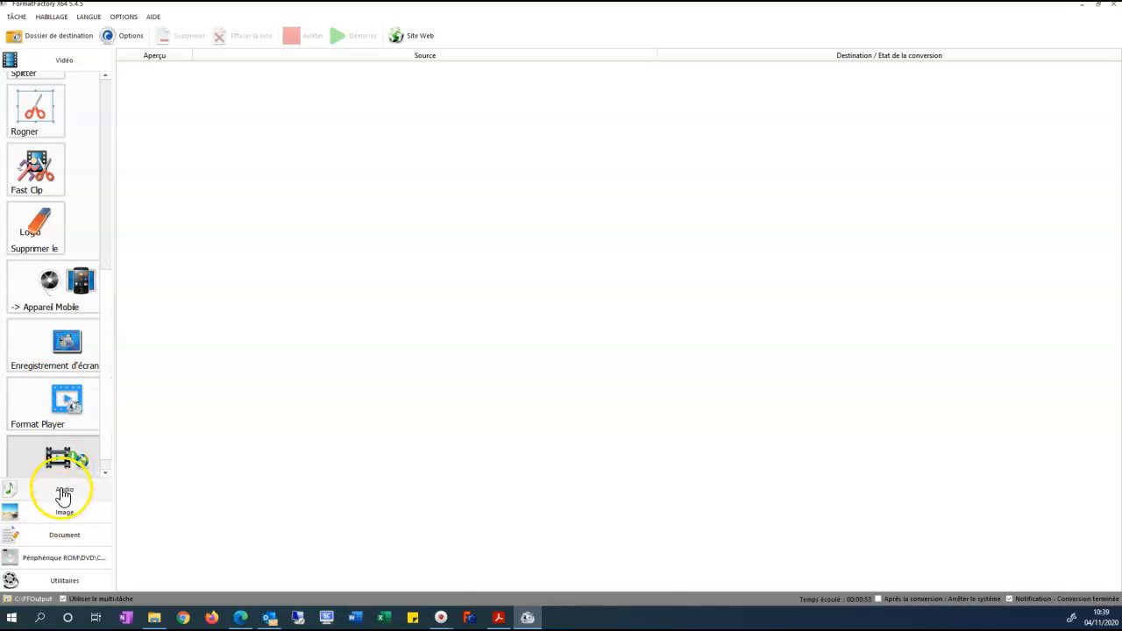
{"action": "scroll", "coordinate": [70, 157], "scroll_direction": "up", "scroll_amount": 3}
{"action": "scroll", "coordinate": [76, 180], "scroll_direction": "up", "scroll_amount": 3}
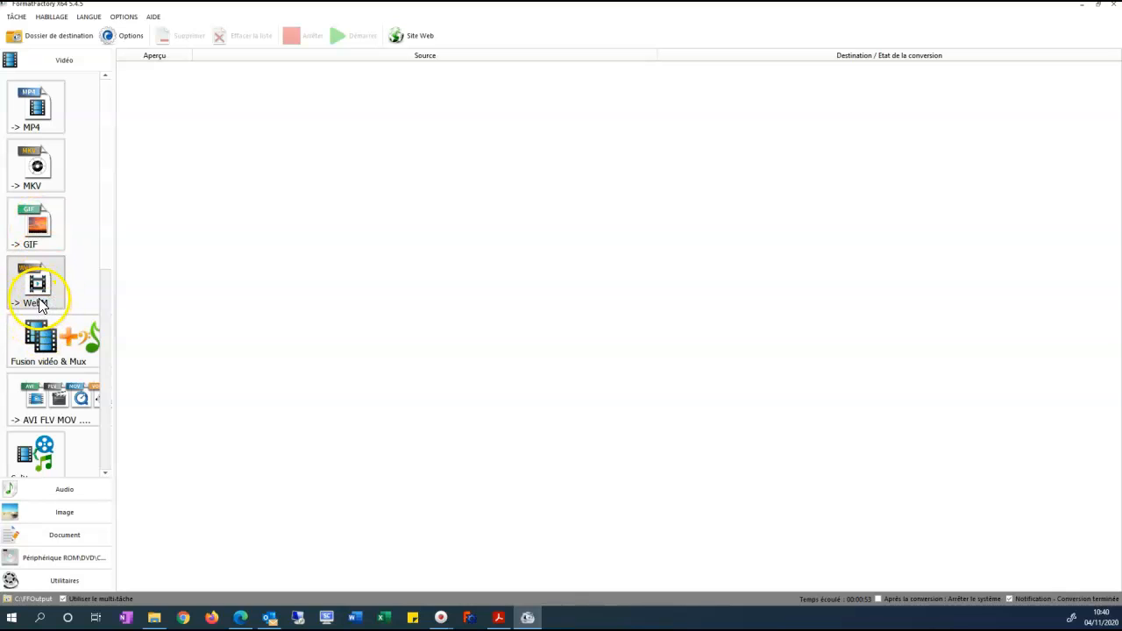
{"action": "scroll", "coordinate": [40, 350], "scroll_direction": "down", "scroll_amount": 1}
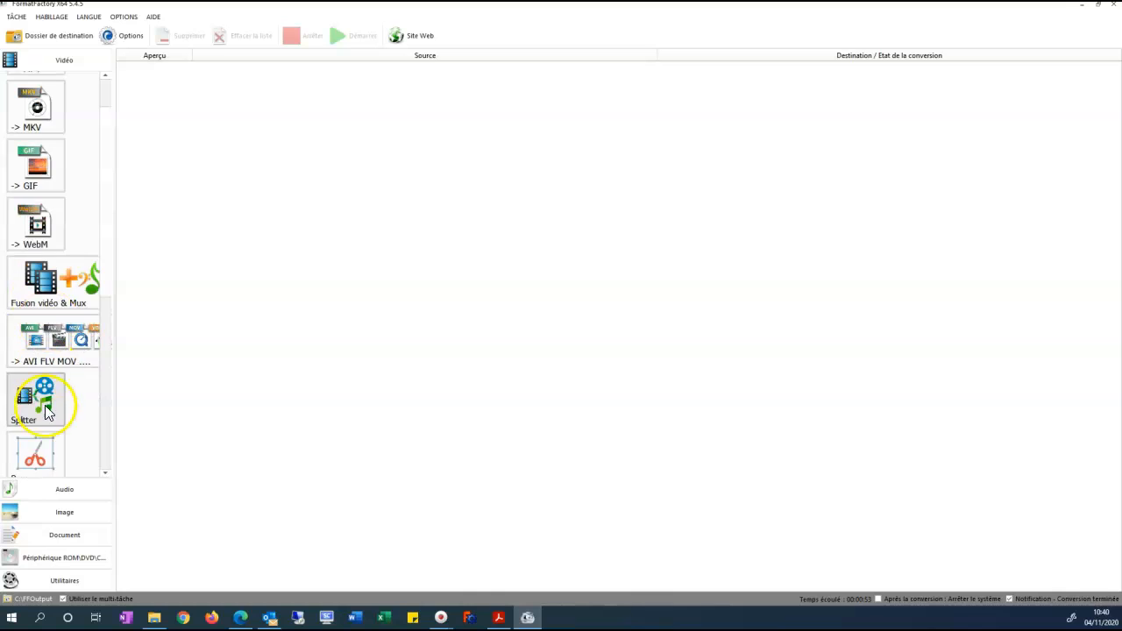
Step: Examine the conversion formats and tools offered for audio, image and document files
{"action": "left_click", "coordinate": [74, 491]}
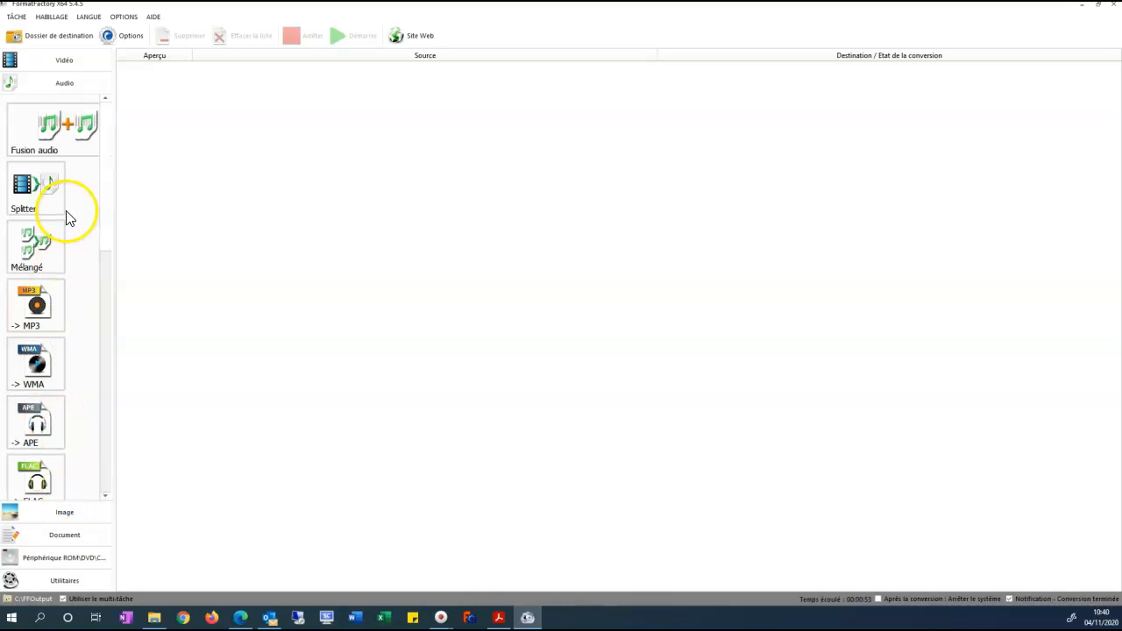
{"action": "scroll", "coordinate": [83, 254], "scroll_direction": "down", "scroll_amount": 5}
{"action": "scroll", "coordinate": [85, 266], "scroll_direction": "down", "scroll_amount": 1}
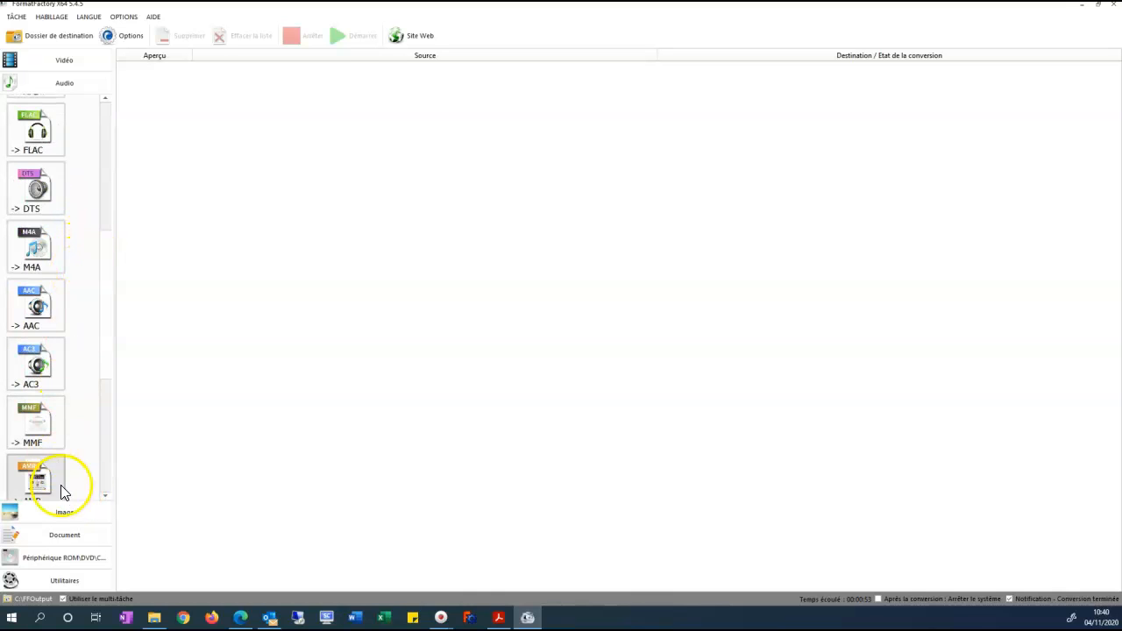
{"action": "left_click", "coordinate": [62, 512]}
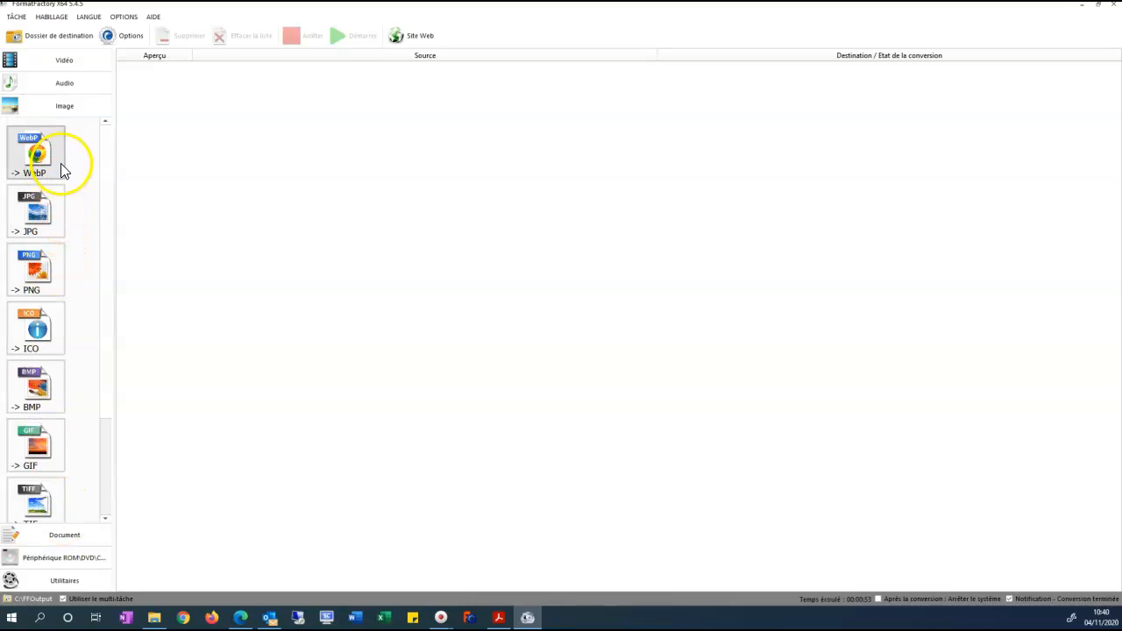
{"action": "scroll", "coordinate": [63, 208], "scroll_direction": "down", "scroll_amount": 3}
{"action": "scroll", "coordinate": [43, 441], "scroll_direction": "up", "scroll_amount": 3}
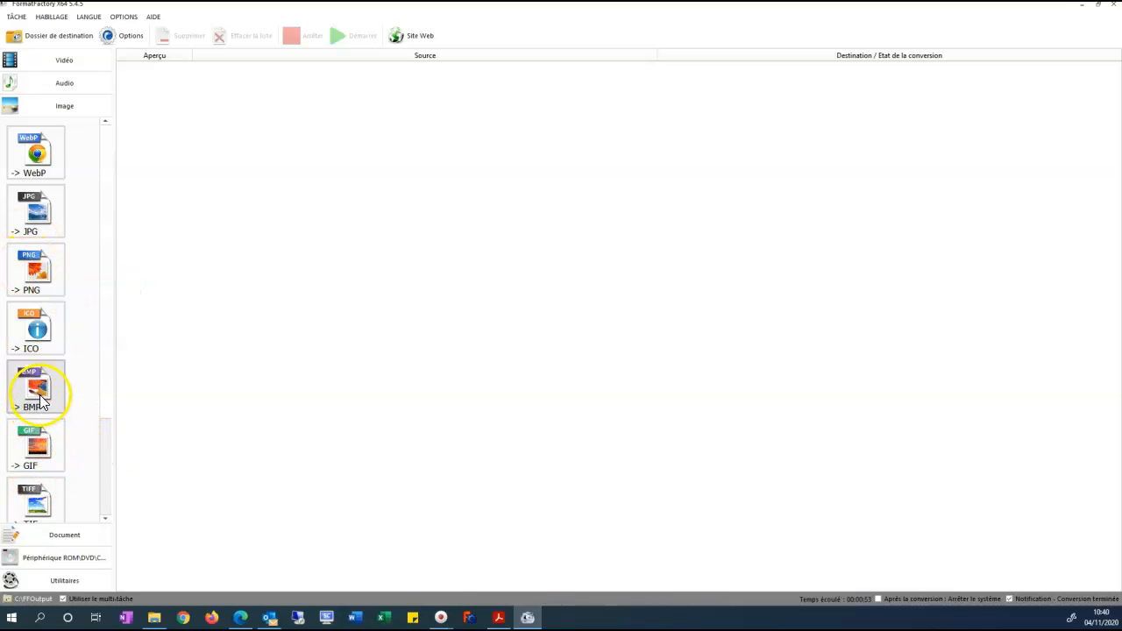
{"action": "scroll", "coordinate": [65, 449], "scroll_direction": "down", "scroll_amount": 2}
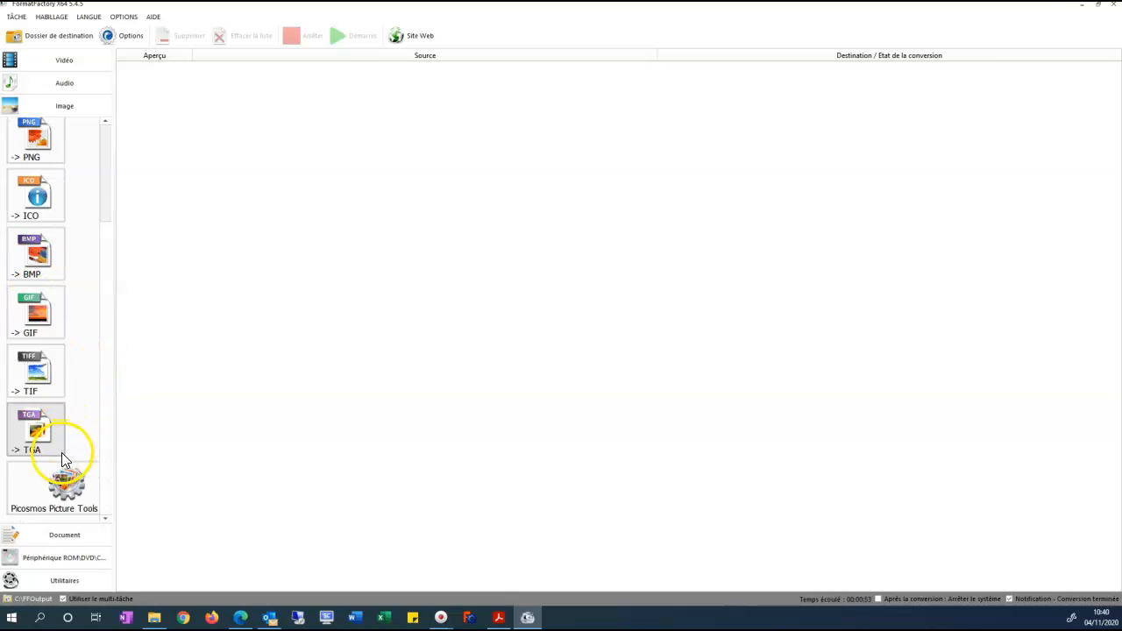
{"action": "left_click", "coordinate": [70, 536]}
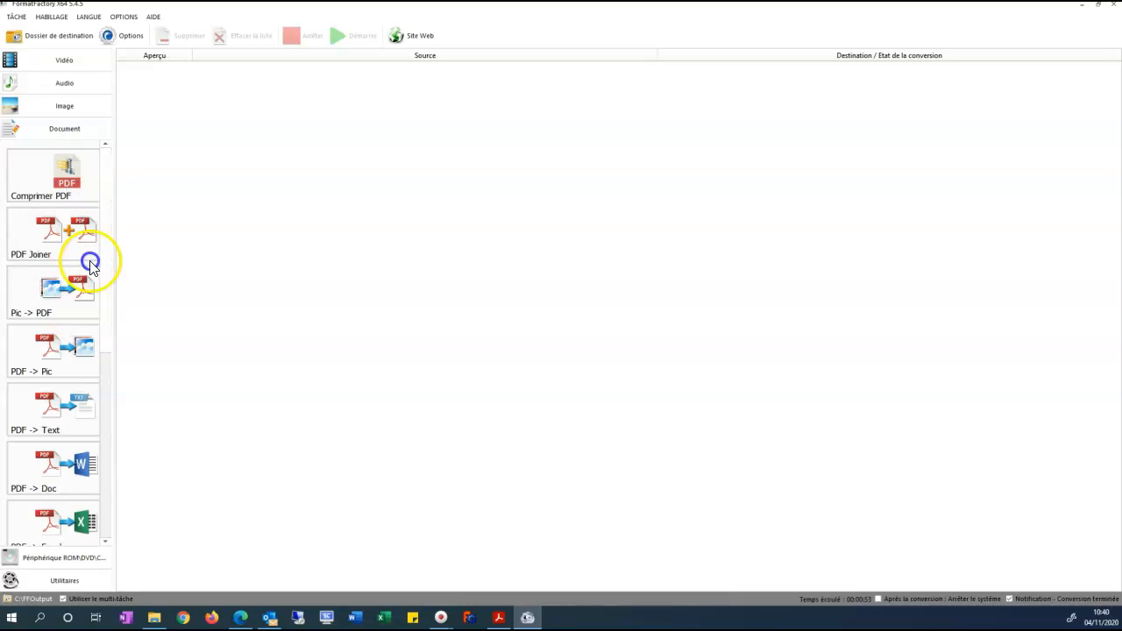
{"action": "scroll", "coordinate": [67, 368], "scroll_direction": "down", "scroll_amount": 5}
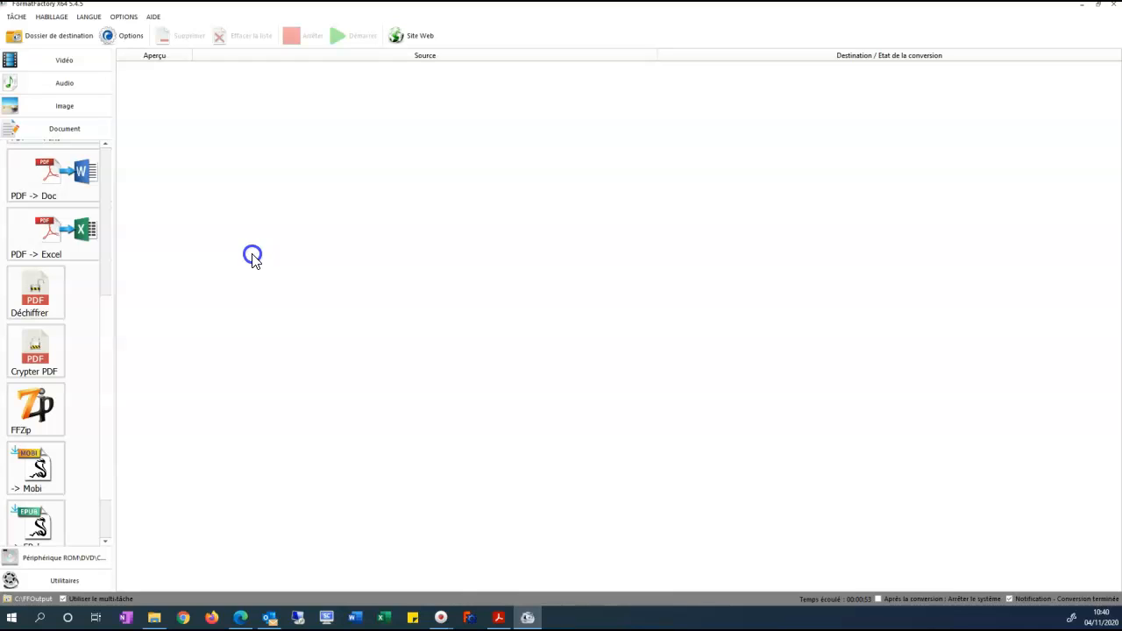
{"action": "scroll", "coordinate": [100, 515], "scroll_direction": "down", "scroll_amount": 1}
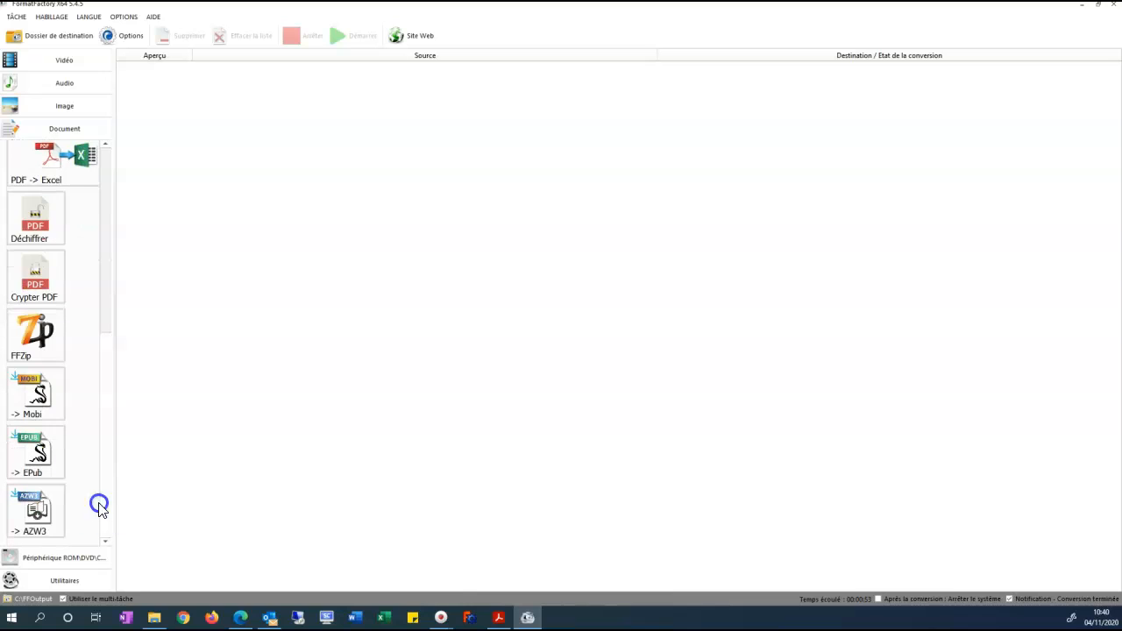
Step: Set up a video conversion to WebM with 20200622_144211.mp4 as the source file
{"action": "left_click", "coordinate": [87, 72]}
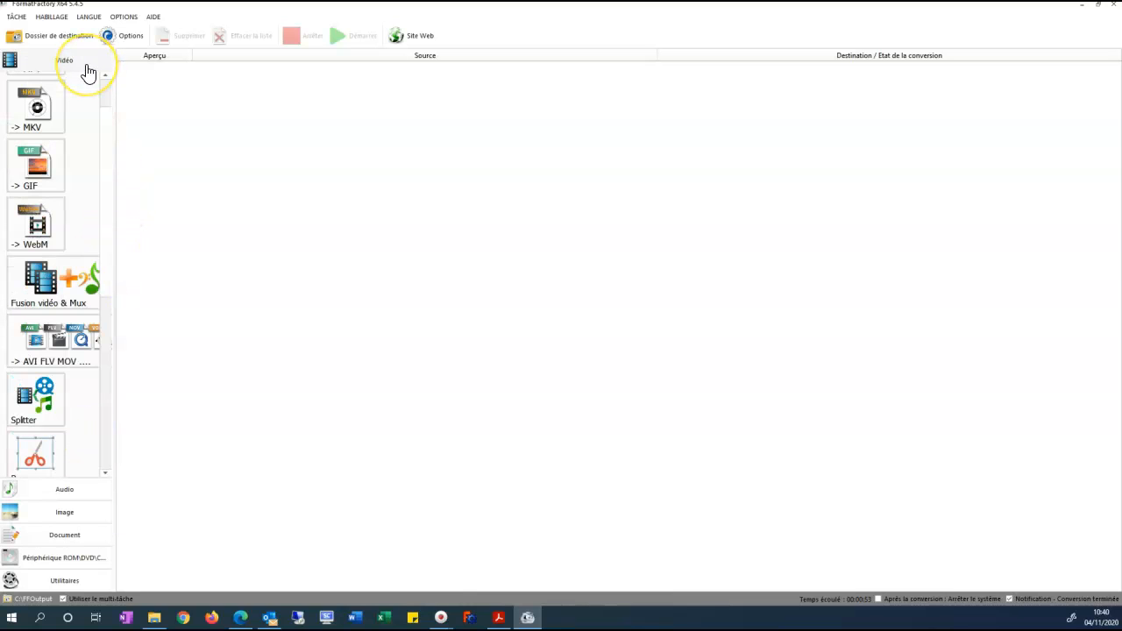
{"action": "left_click", "coordinate": [35, 224]}
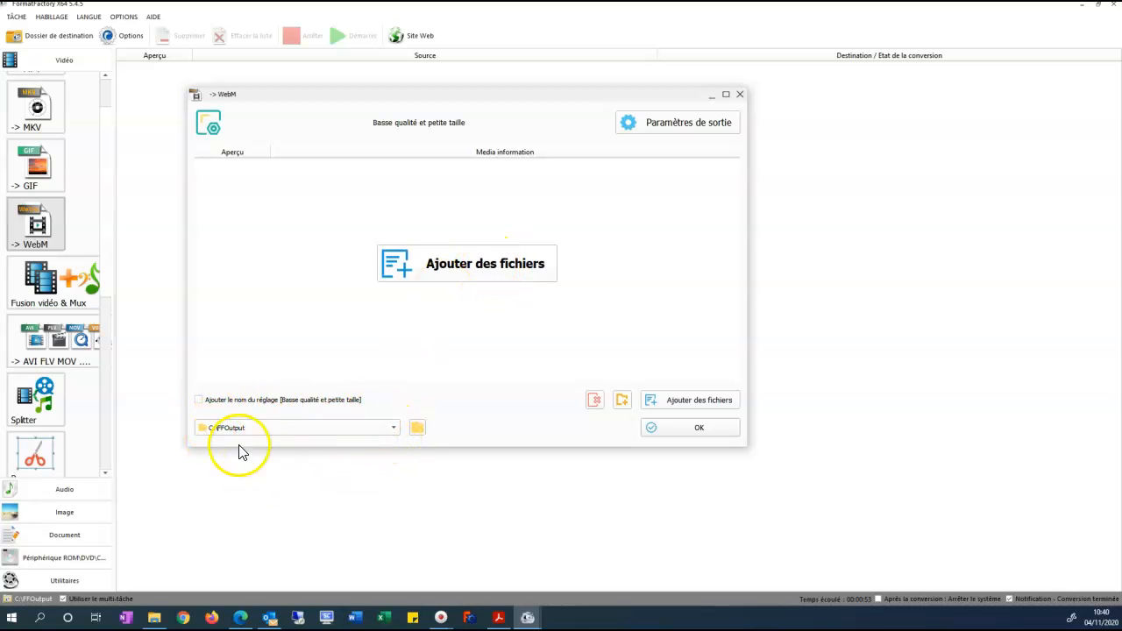
{"action": "left_click", "coordinate": [441, 267]}
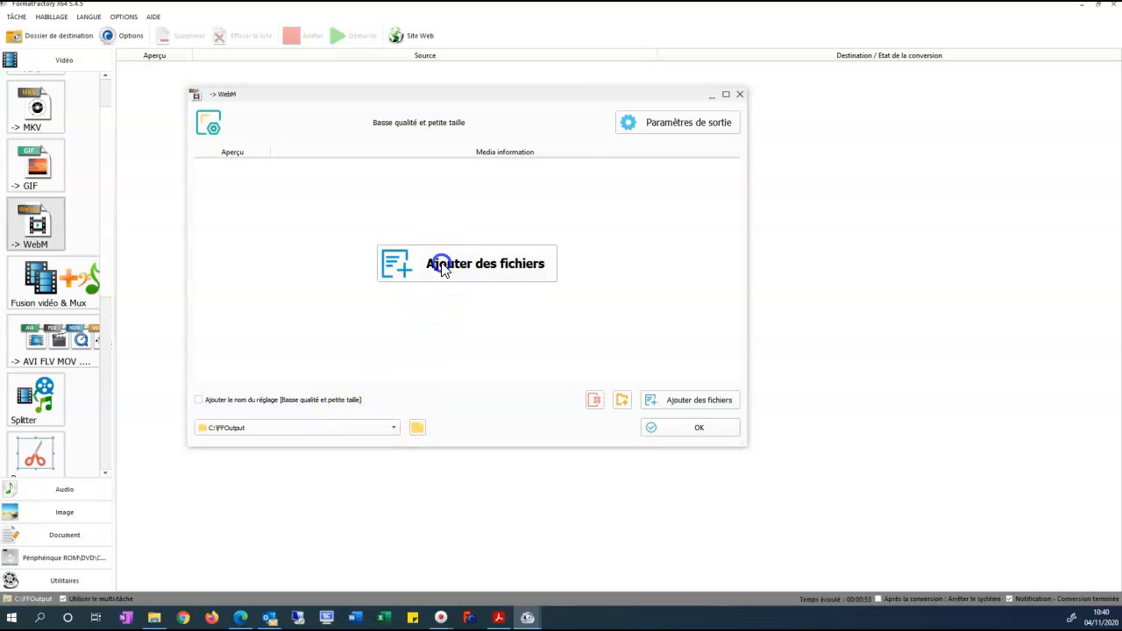
{"action": "left_click", "coordinate": [515, 259]}
{"action": "left_click", "coordinate": [500, 352]}
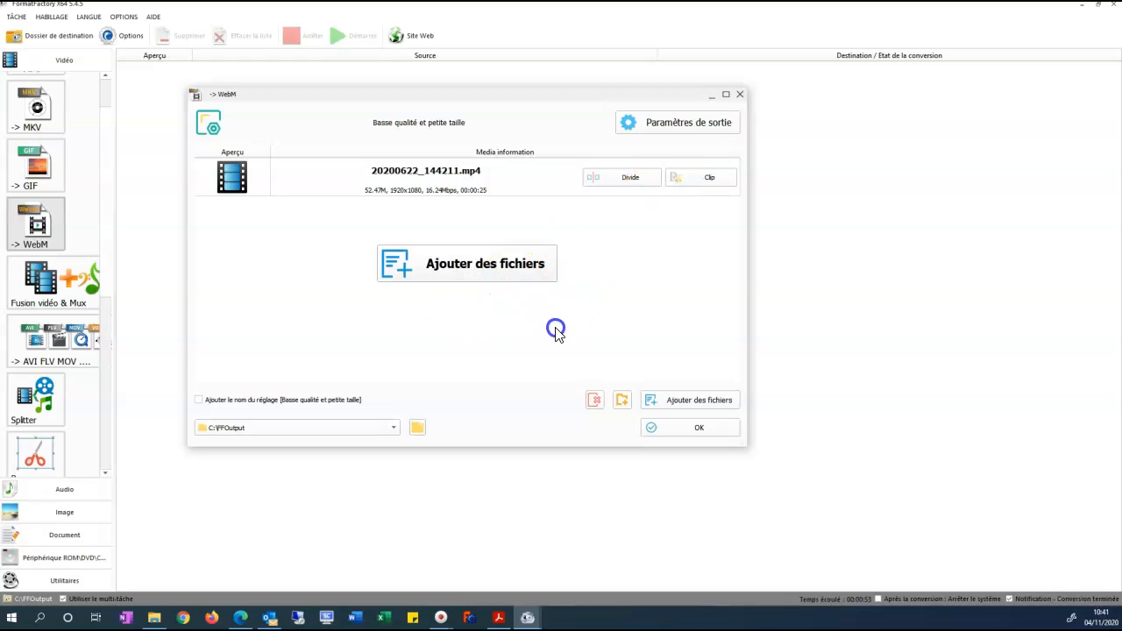
Step: Set the WebM output profile to "Qualité et taille normales" and start converting the video
{"action": "left_click", "coordinate": [660, 124]}
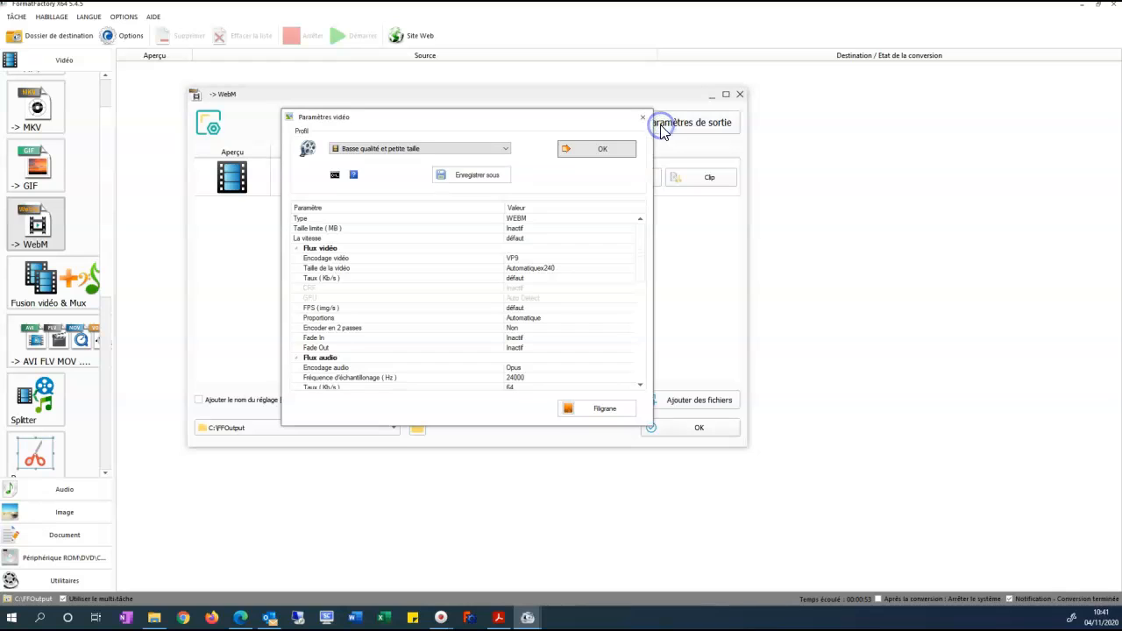
{"action": "left_click", "coordinate": [505, 156]}
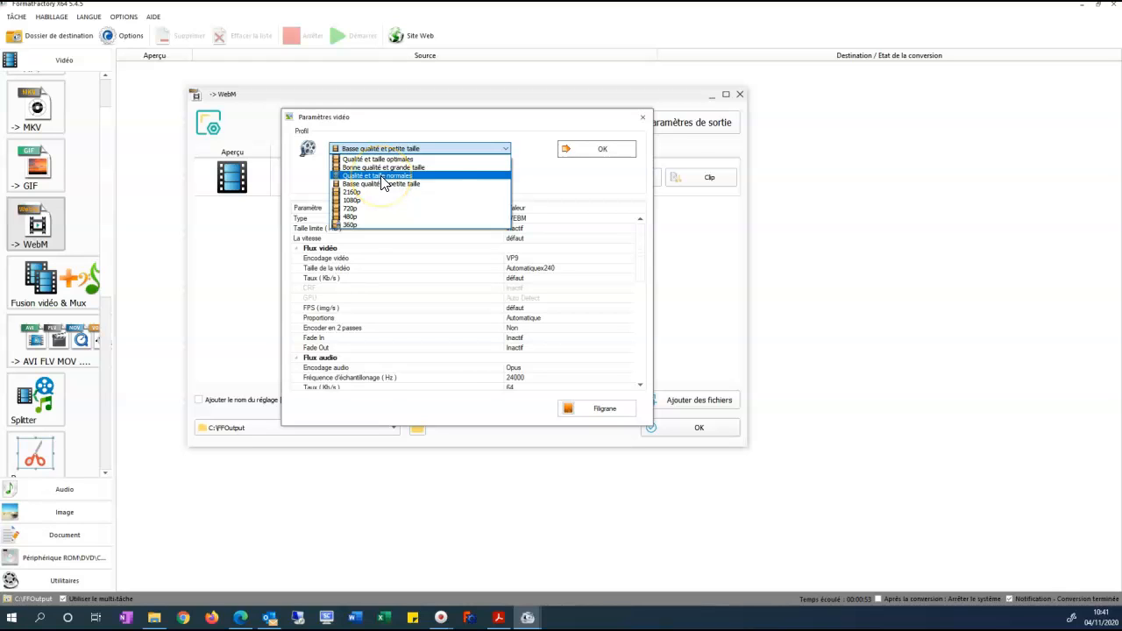
{"action": "left_click", "coordinate": [382, 176]}
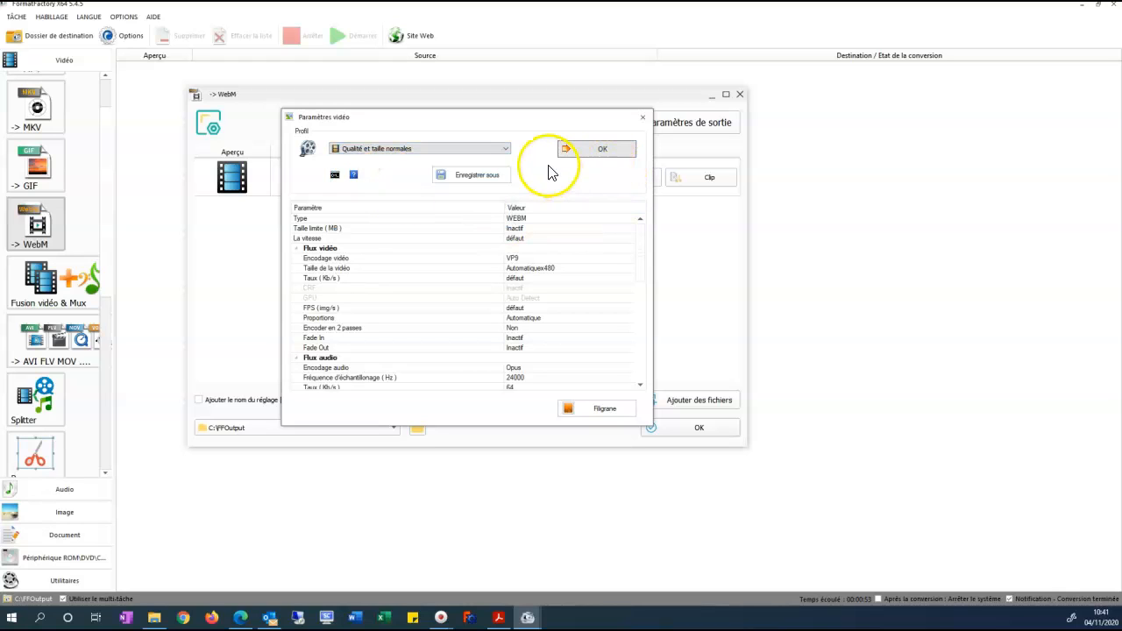
{"action": "left_click", "coordinate": [613, 158]}
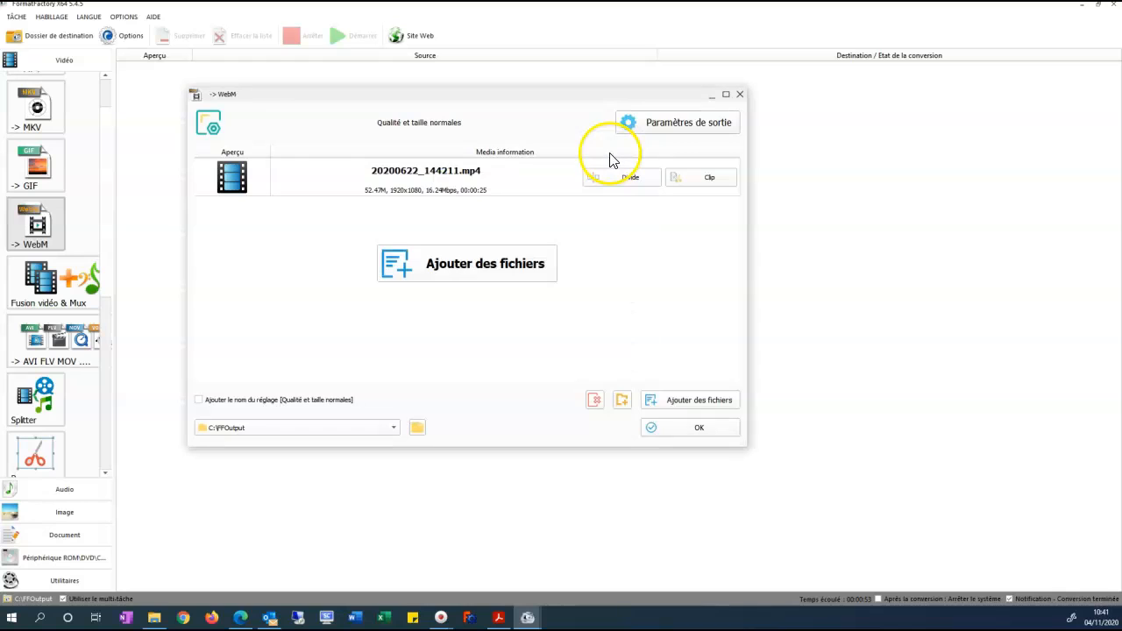
{"action": "left_click", "coordinate": [701, 431]}
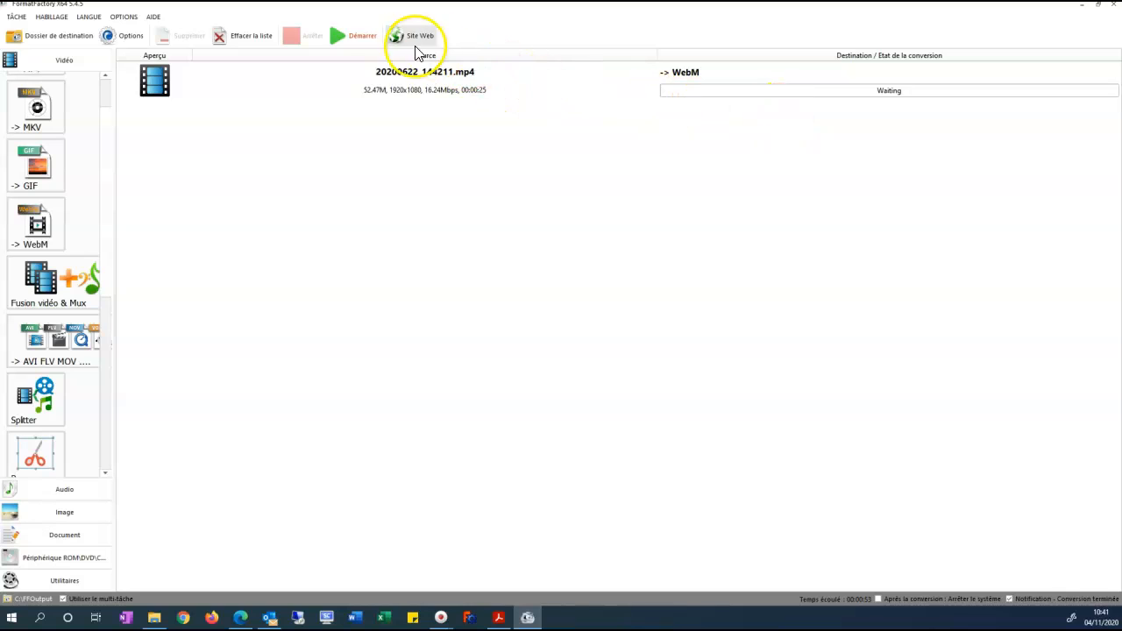
{"action": "left_click", "coordinate": [349, 40]}
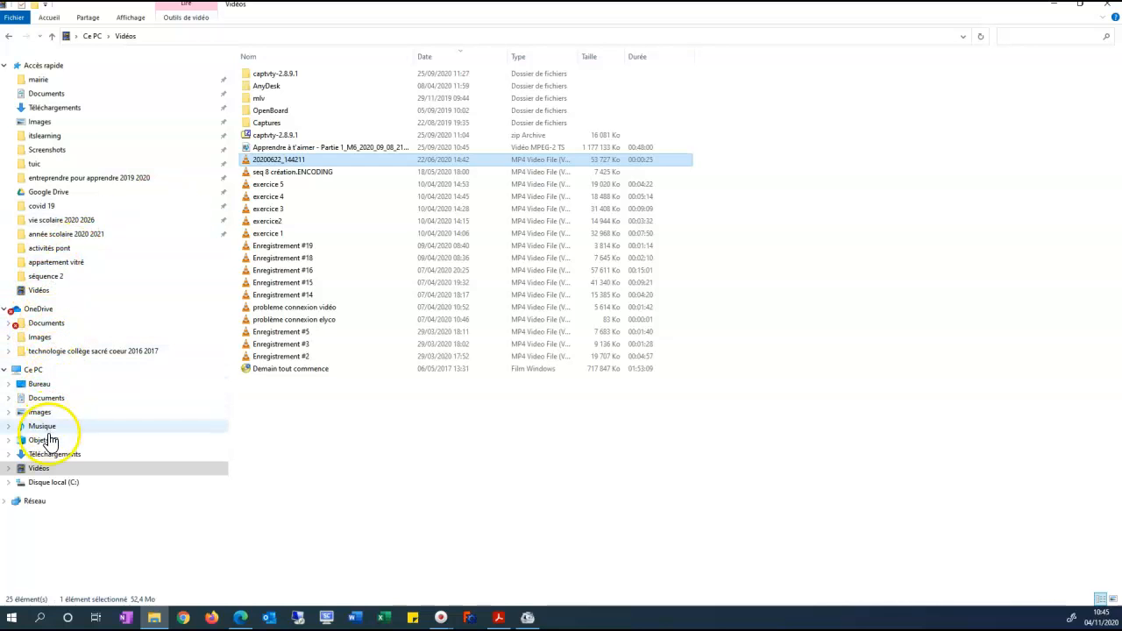
Step: In File Explorer, open the FFOutput folder on drive C: and check the size of the newly converted WebM file
{"action": "left_click", "coordinate": [50, 487]}
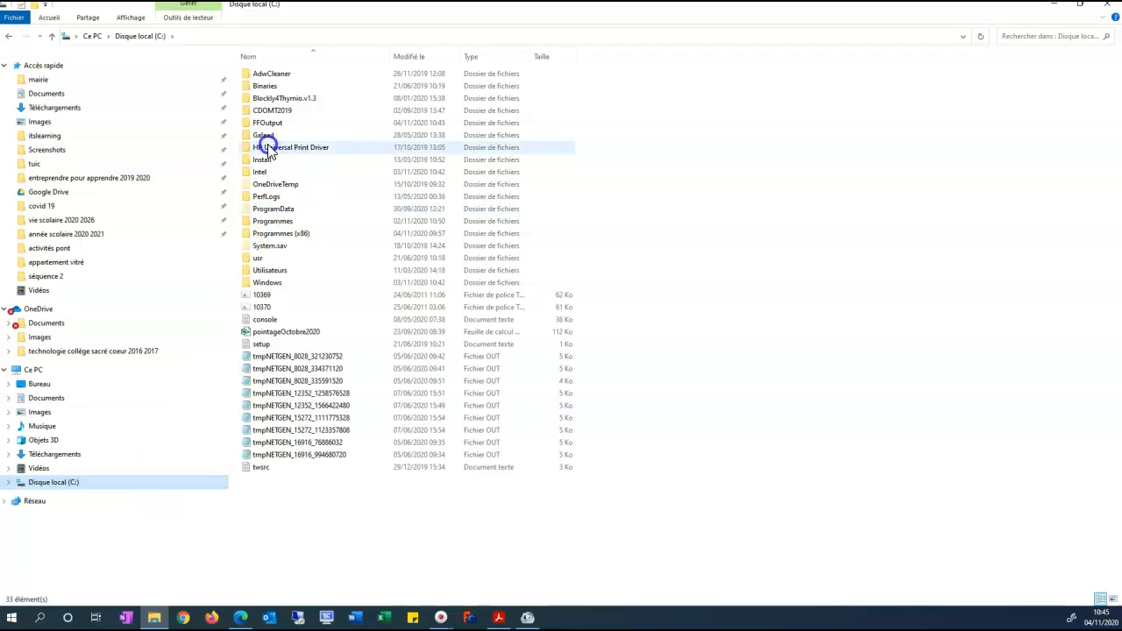
{"action": "left_click", "coordinate": [261, 127]}
{"action": "double_click", "coordinate": [262, 127]}
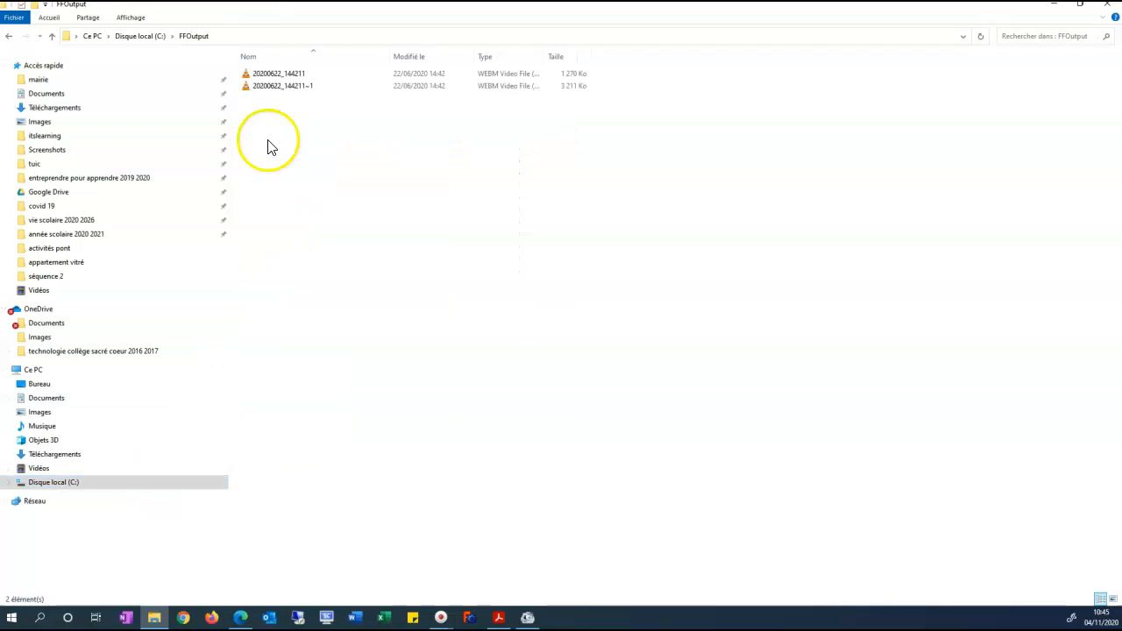
{"action": "left_click", "coordinate": [281, 92]}
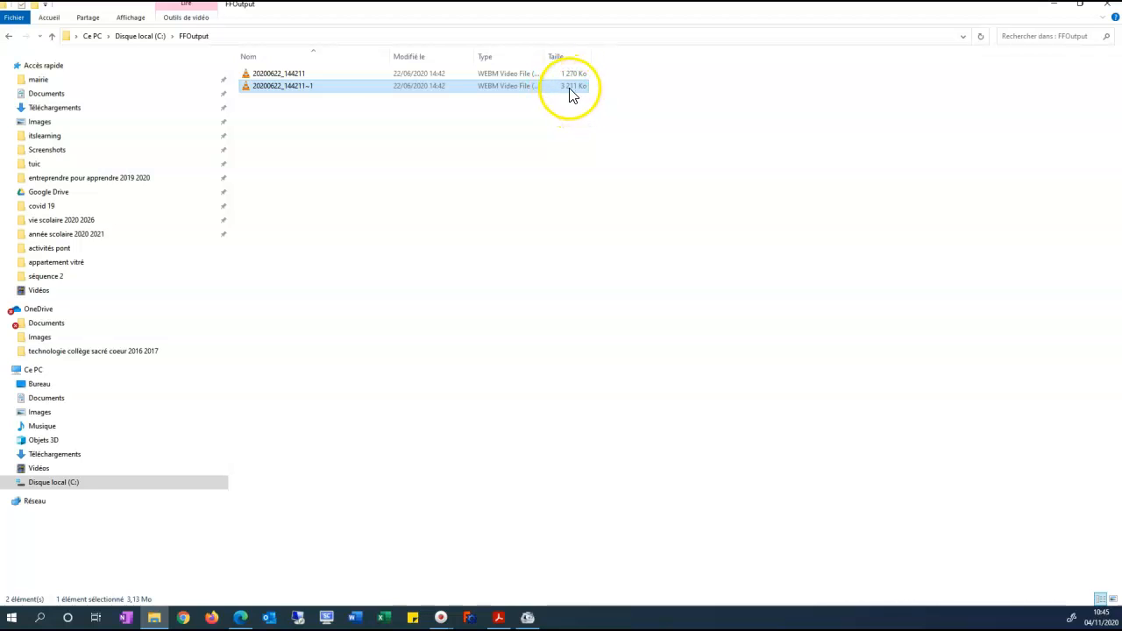
{"action": "left_click", "coordinate": [1082, 7]}
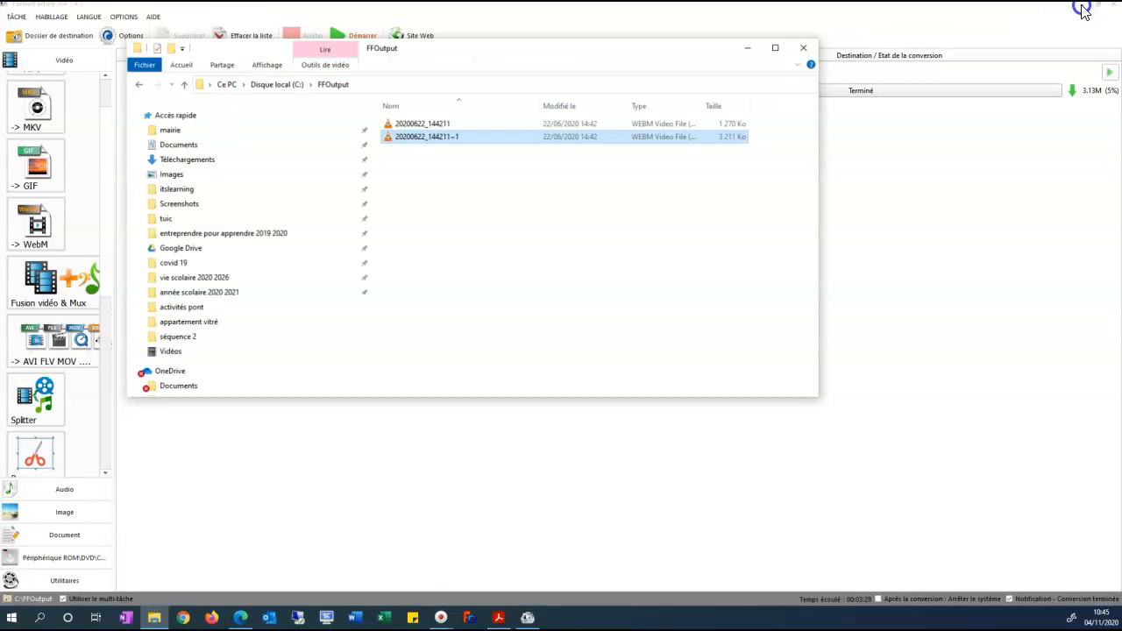
{"action": "left_click", "coordinate": [608, 86]}
{"action": "left_click_drag", "start_coordinate": [608, 87], "coordinate": [0, 231]}
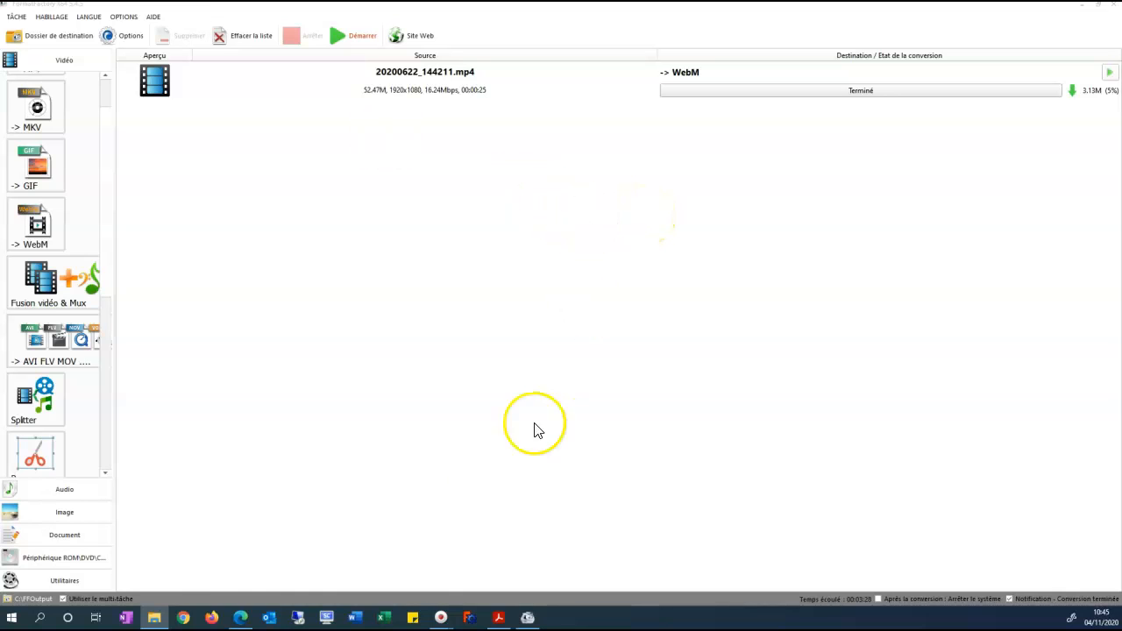
Step: Switch to the WordPress page in Edge and select 20200622_144211~1 from C:\FFOutput as the WebM video to upload
{"action": "left_click", "coordinate": [239, 620]}
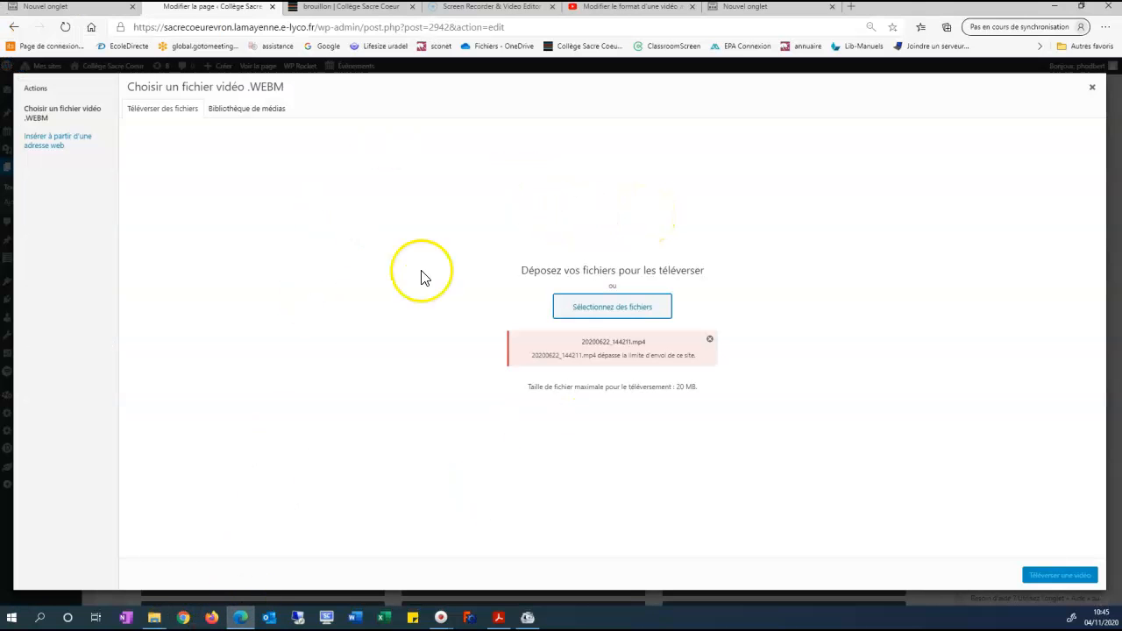
{"action": "left_click", "coordinate": [596, 314]}
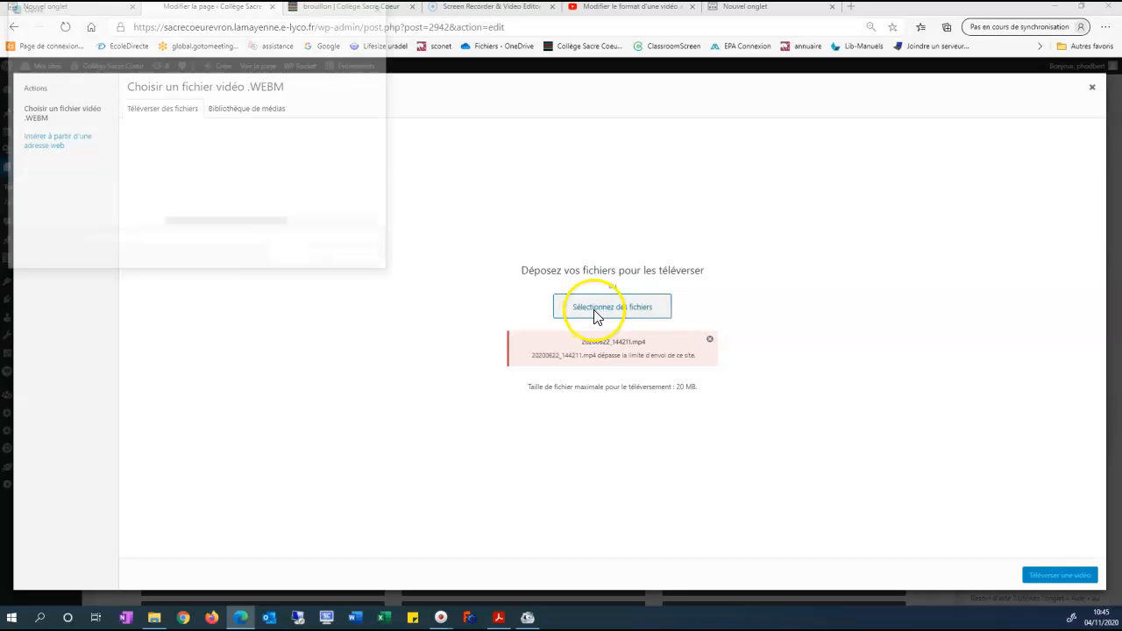
{"action": "scroll", "coordinate": [73, 169], "scroll_direction": "down", "scroll_amount": 1}
{"action": "scroll", "coordinate": [72, 169], "scroll_direction": "down", "scroll_amount": 4}
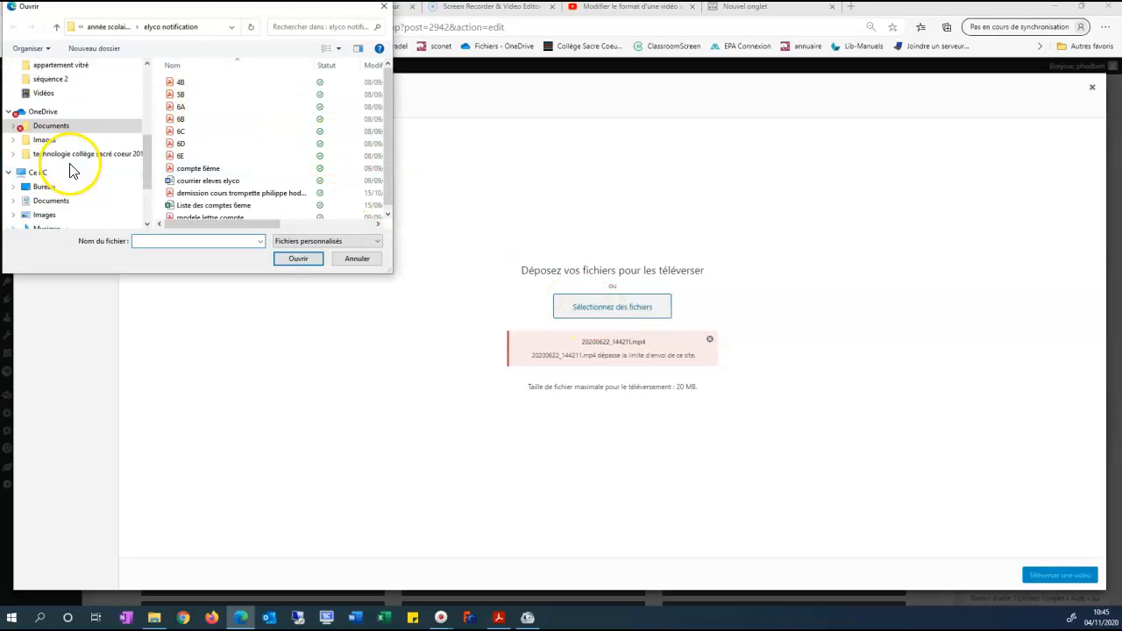
{"action": "left_click", "coordinate": [58, 195]}
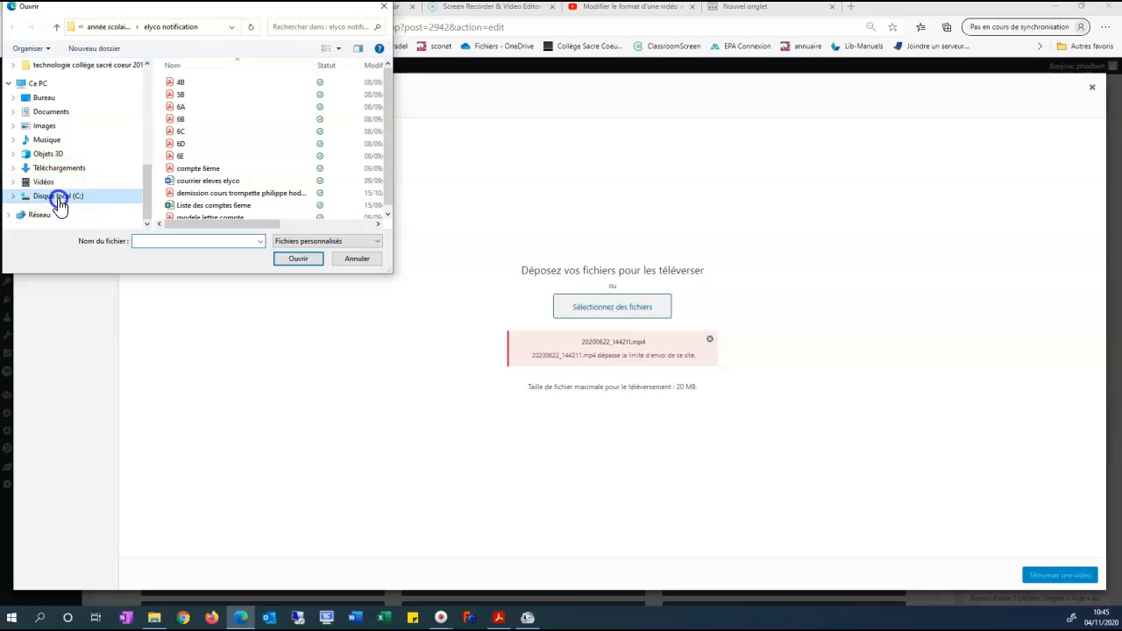
{"action": "left_click", "coordinate": [201, 151]}
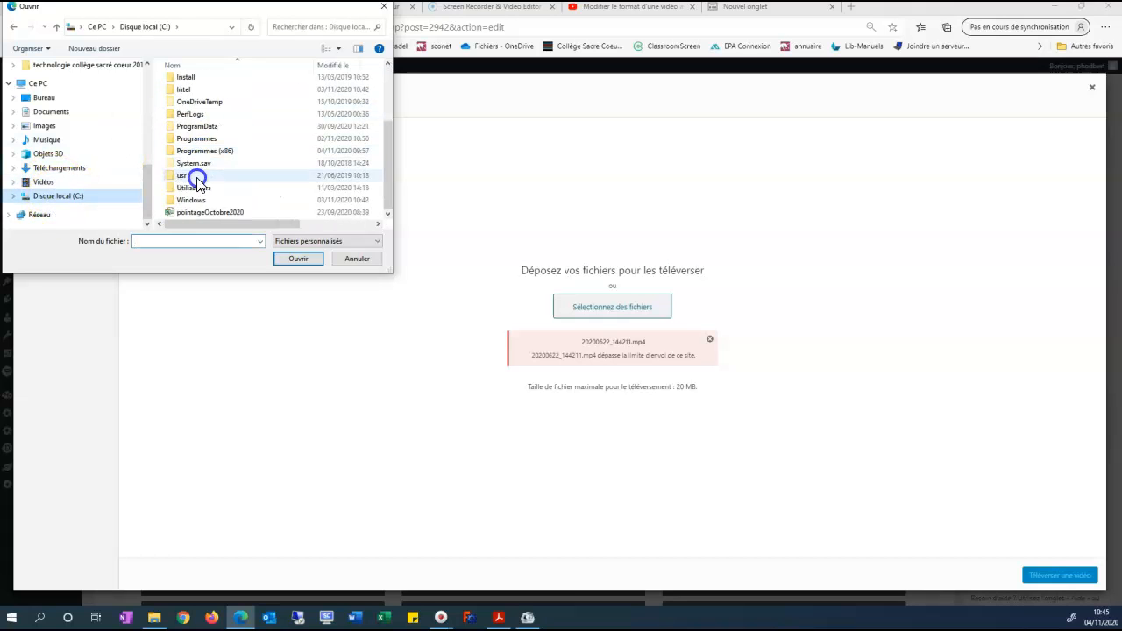
{"action": "scroll", "coordinate": [188, 112], "scroll_direction": "up", "scroll_amount": 3}
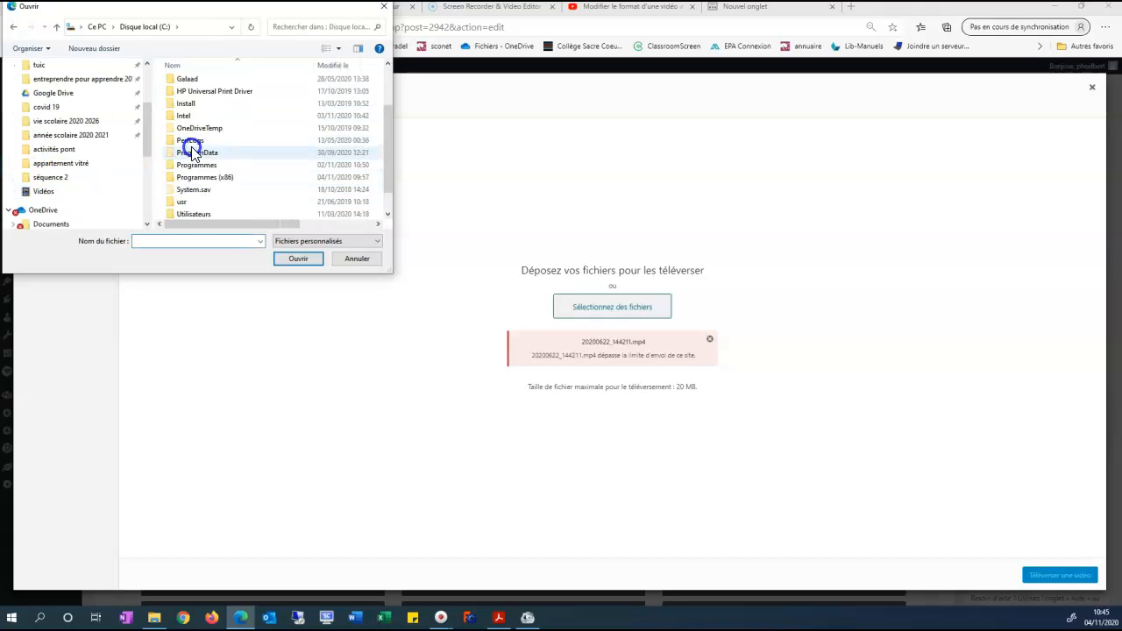
{"action": "double_click", "coordinate": [191, 108]}
{"action": "left_click", "coordinate": [190, 95]}
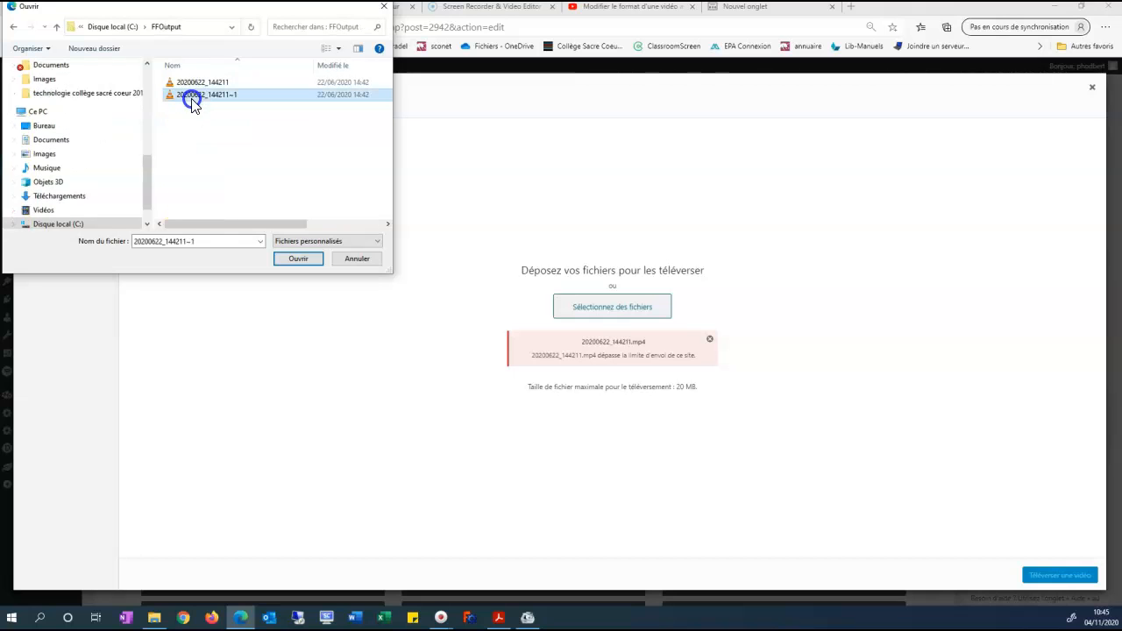
{"action": "left_click", "coordinate": [298, 258]}
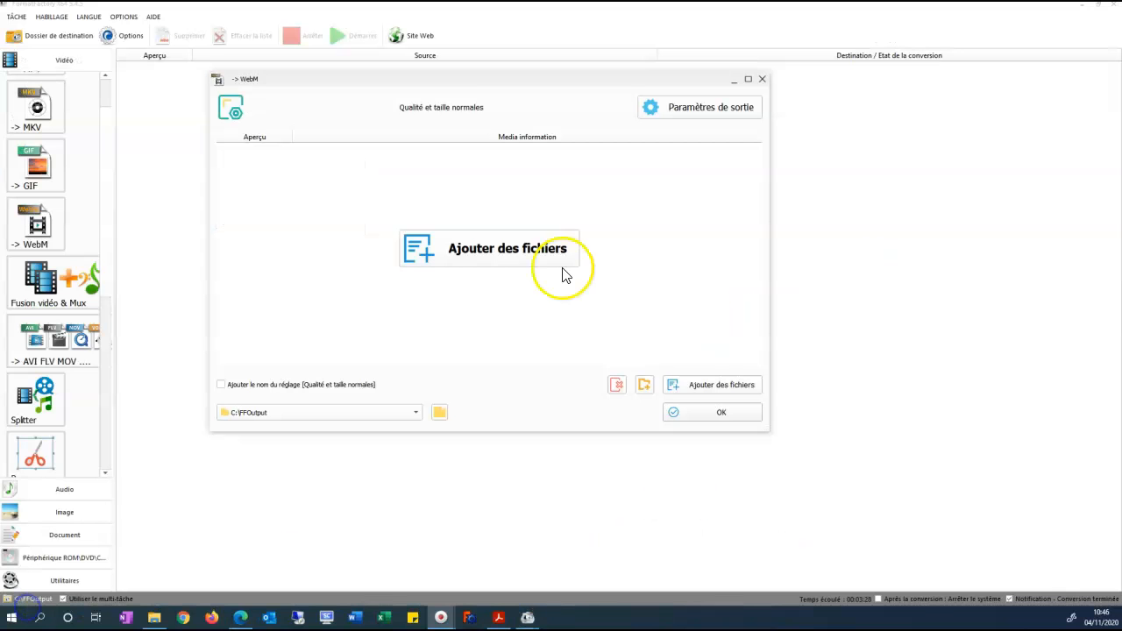
Step: In FormatFactory, add 20200622_144211.mp4 from the Vidéos folder to a new WebM conversion
{"action": "left_click", "coordinate": [534, 254]}
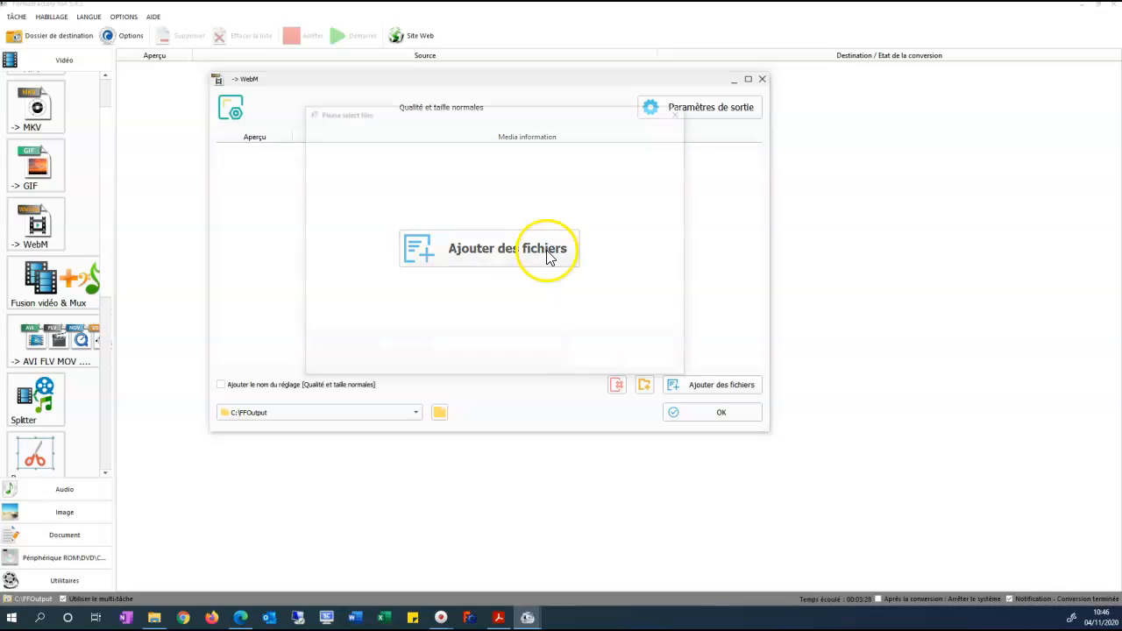
{"action": "left_click", "coordinate": [636, 274]}
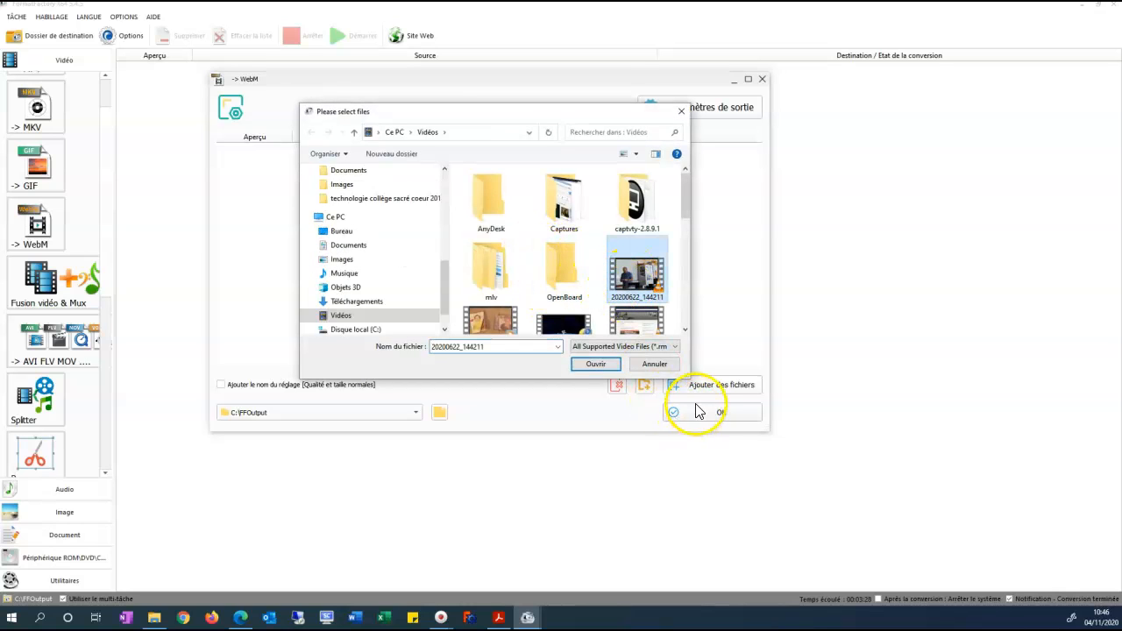
{"action": "left_click", "coordinate": [596, 365]}
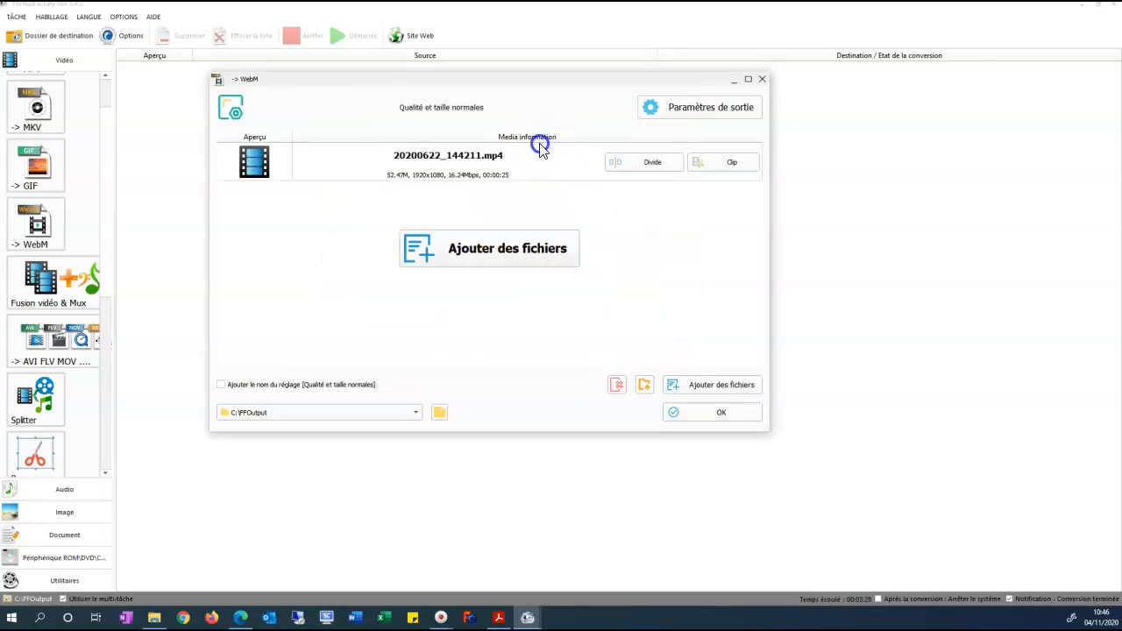
Step: Trim the 20200622_144211.mp4 clip to start at 00:00:03.100 and end at 00:00:17.800, and apply the trim
{"action": "left_click", "coordinate": [513, 162]}
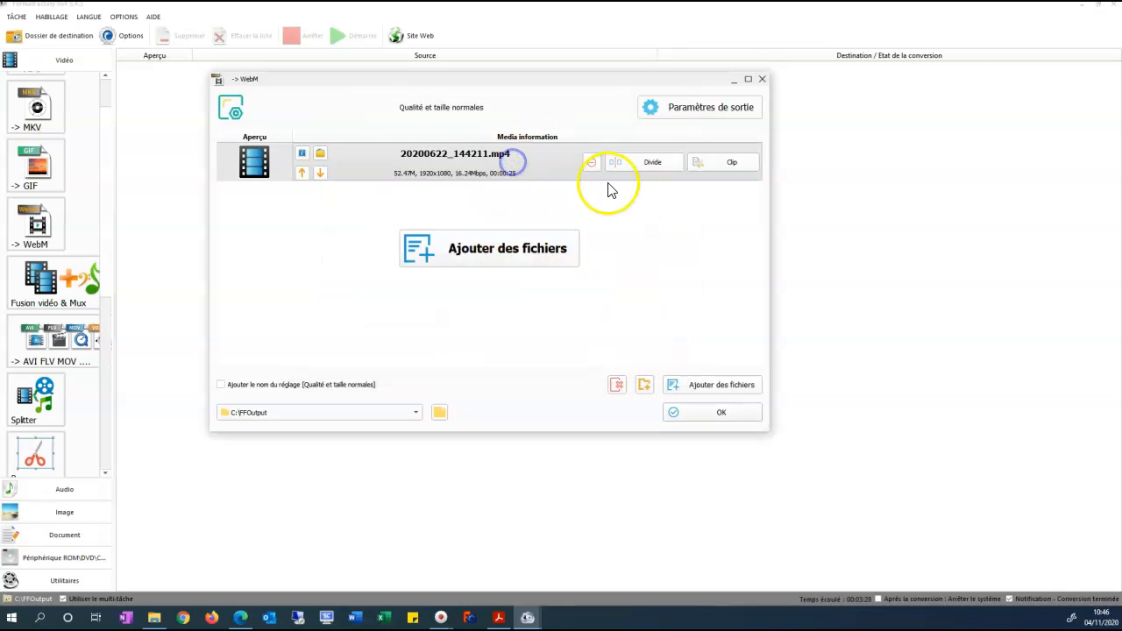
{"action": "left_click", "coordinate": [722, 163]}
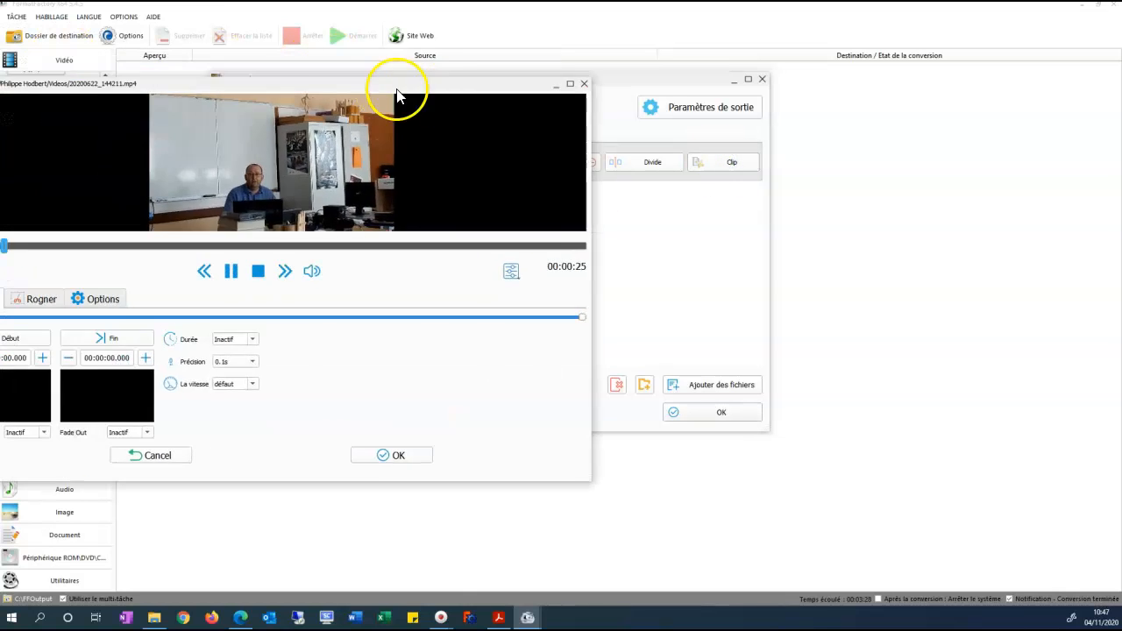
{"action": "left_click", "coordinate": [363, 269]}
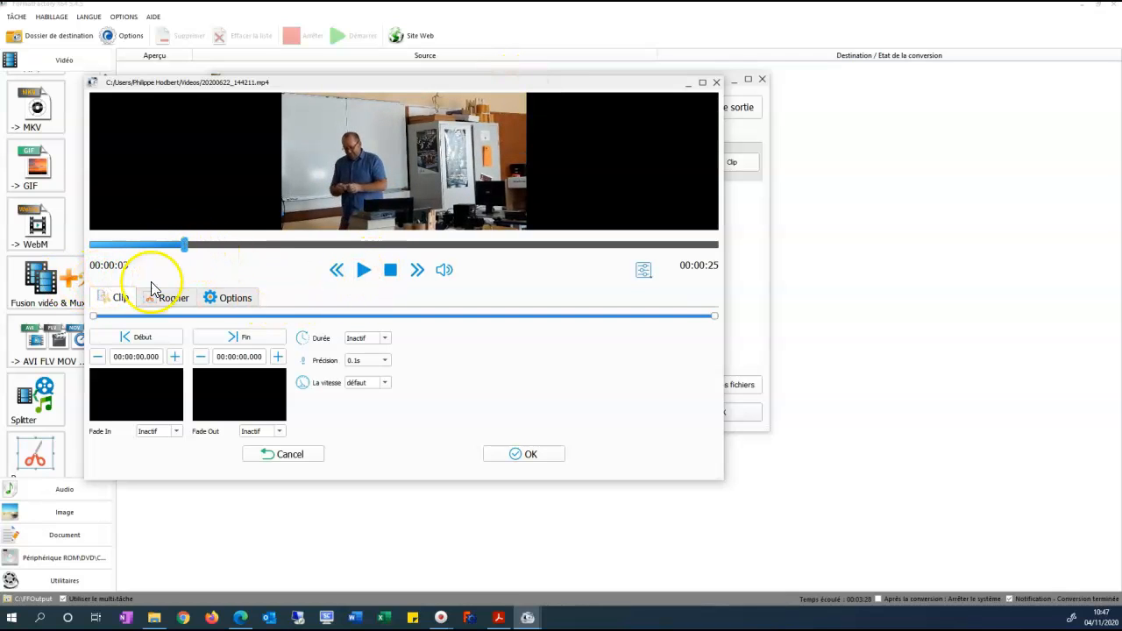
{"action": "mouse_move", "coordinate": [184, 250]}
{"action": "left_mouse_down"}
{"action": "mouse_move", "coordinate": [156, 248]}
{"action": "mouse_move", "coordinate": [171, 249]}
{"action": "left_mouse_up"}
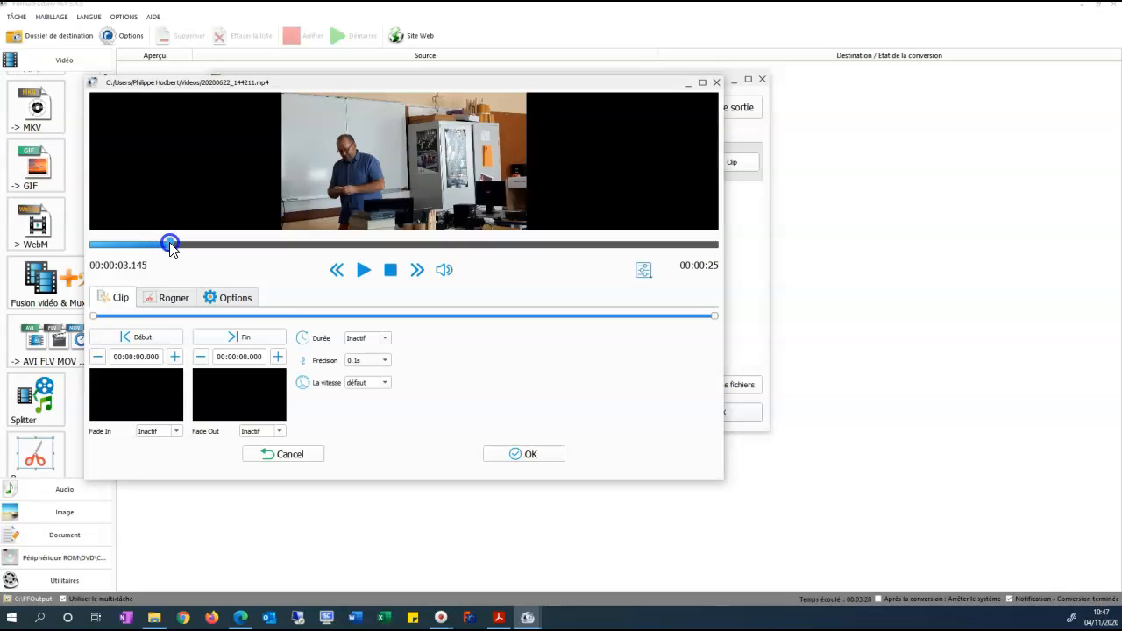
{"action": "left_click", "coordinate": [138, 336]}
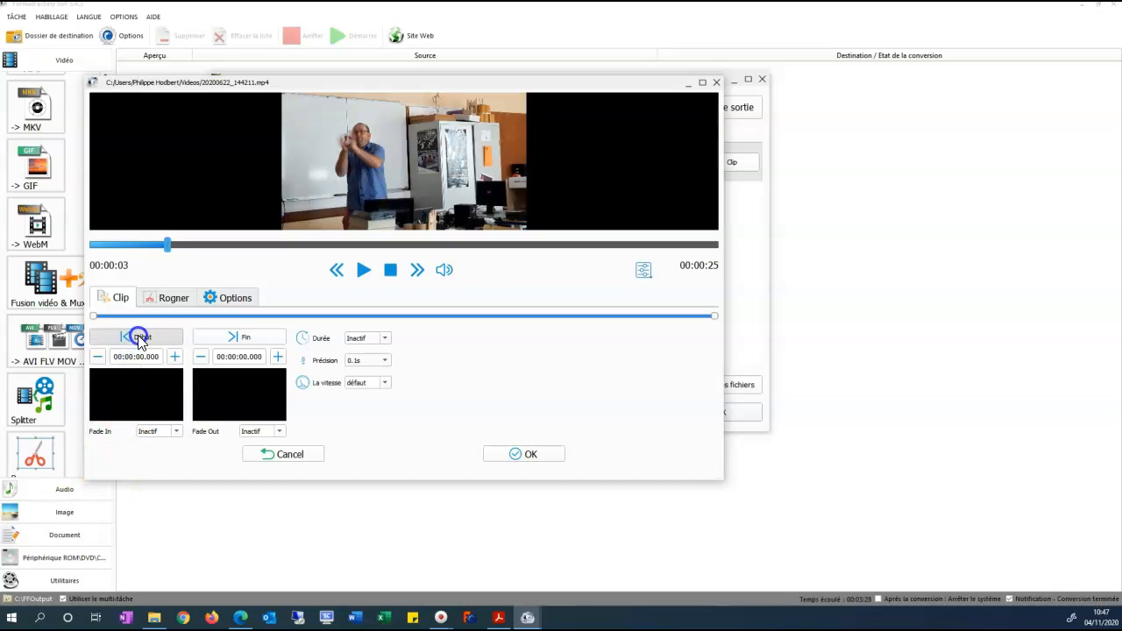
{"action": "left_click_drag", "start_coordinate": [171, 250], "coordinate": [528, 253]}
{"action": "left_click", "coordinate": [241, 338]}
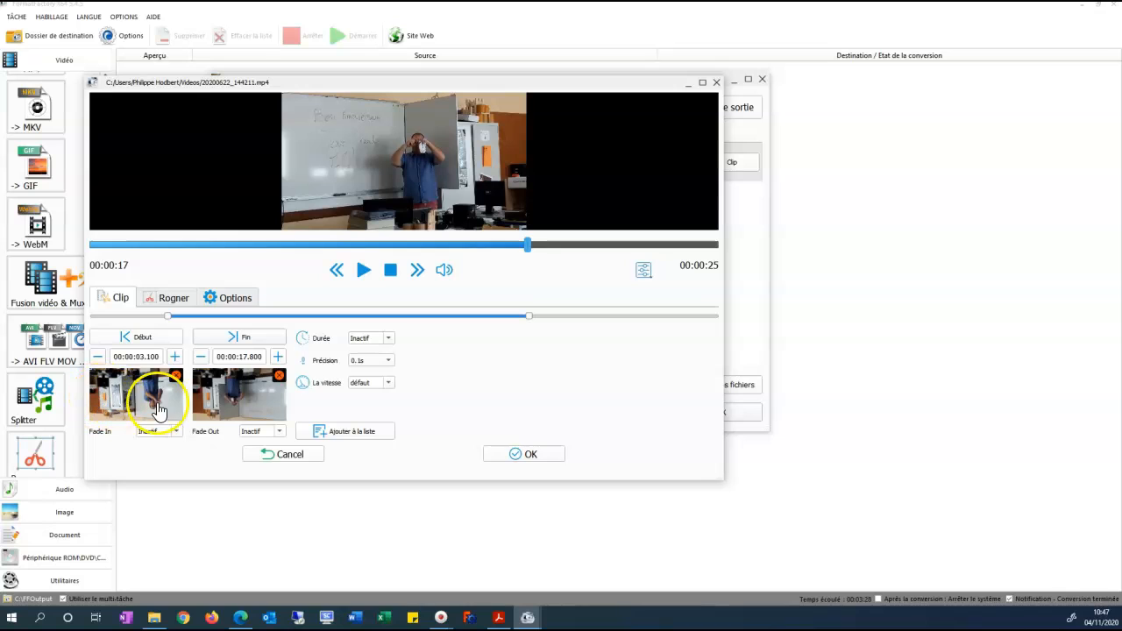
{"action": "left_click", "coordinate": [529, 454]}
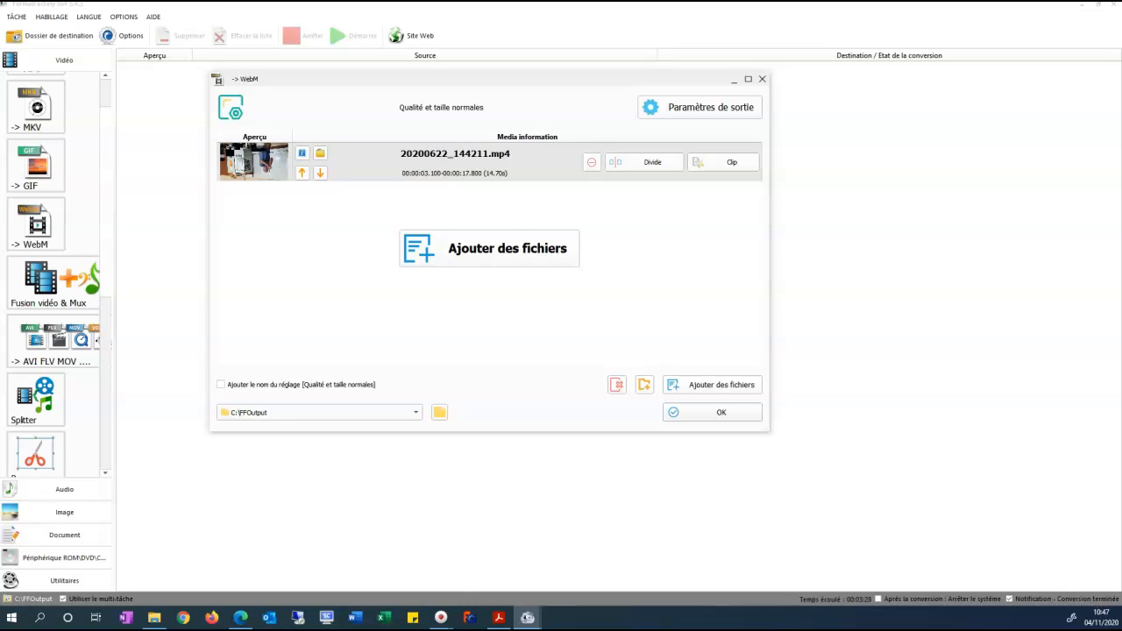
Step: Pause the video preview and try a "Rogner" crop with its origin at X 12 and Y 12
{"action": "left_click_drag", "start_coordinate": [584, 50], "coordinate": [623, 56]}
{"action": "left_click", "coordinate": [221, 269]}
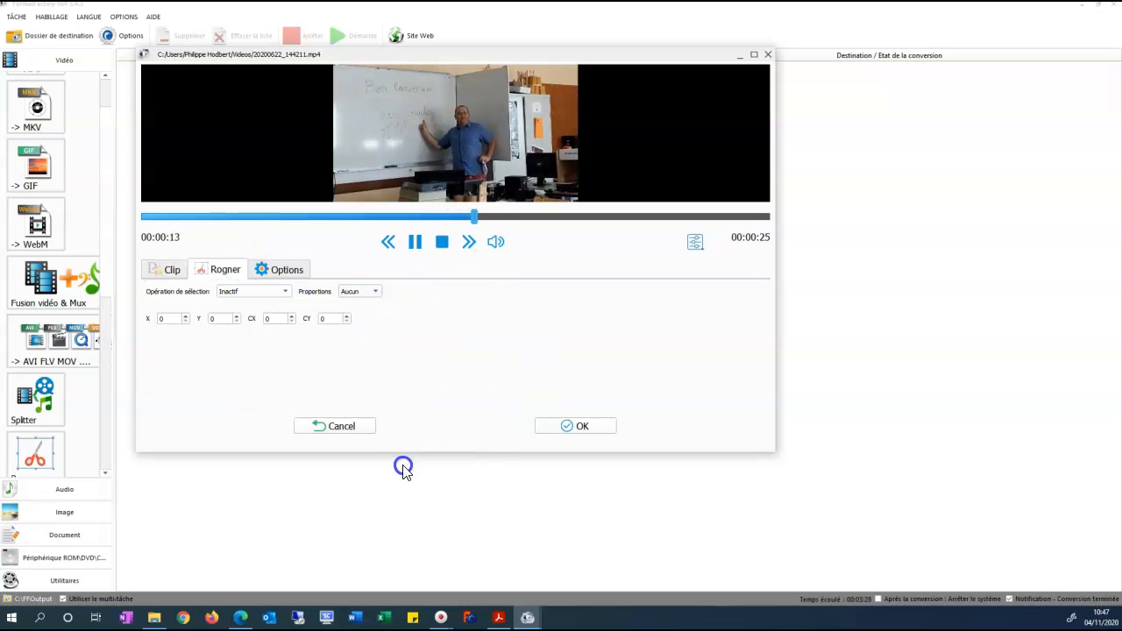
{"action": "left_click", "coordinate": [416, 242]}
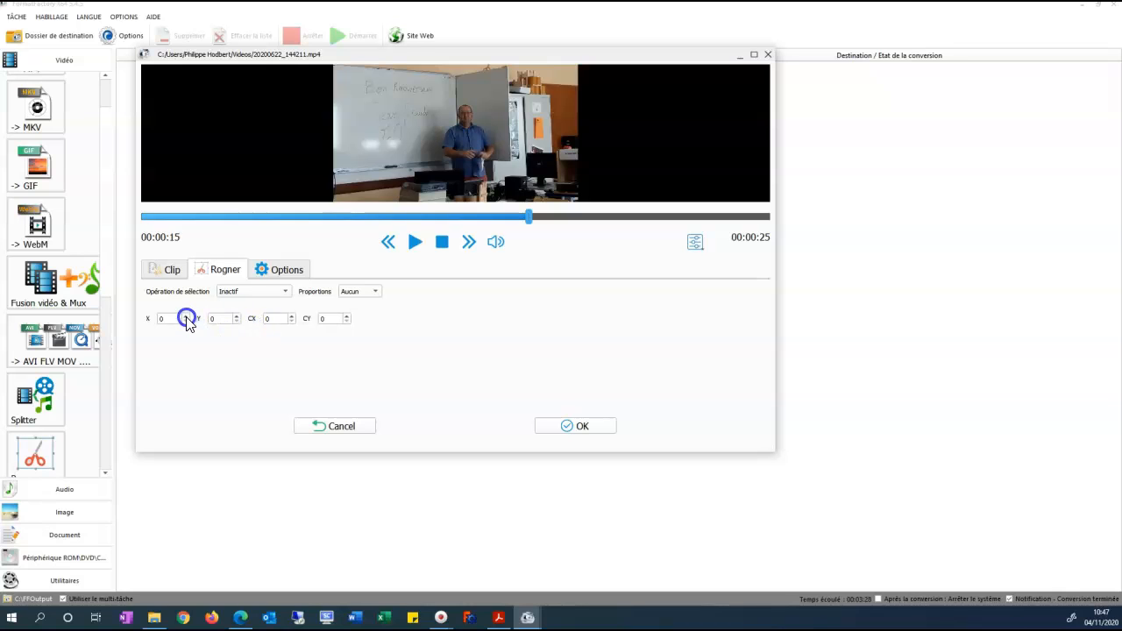
{"action": "left_click", "coordinate": [272, 293]}
{"action": "left_click", "coordinate": [241, 309]}
{"action": "double_click", "coordinate": [168, 319]}
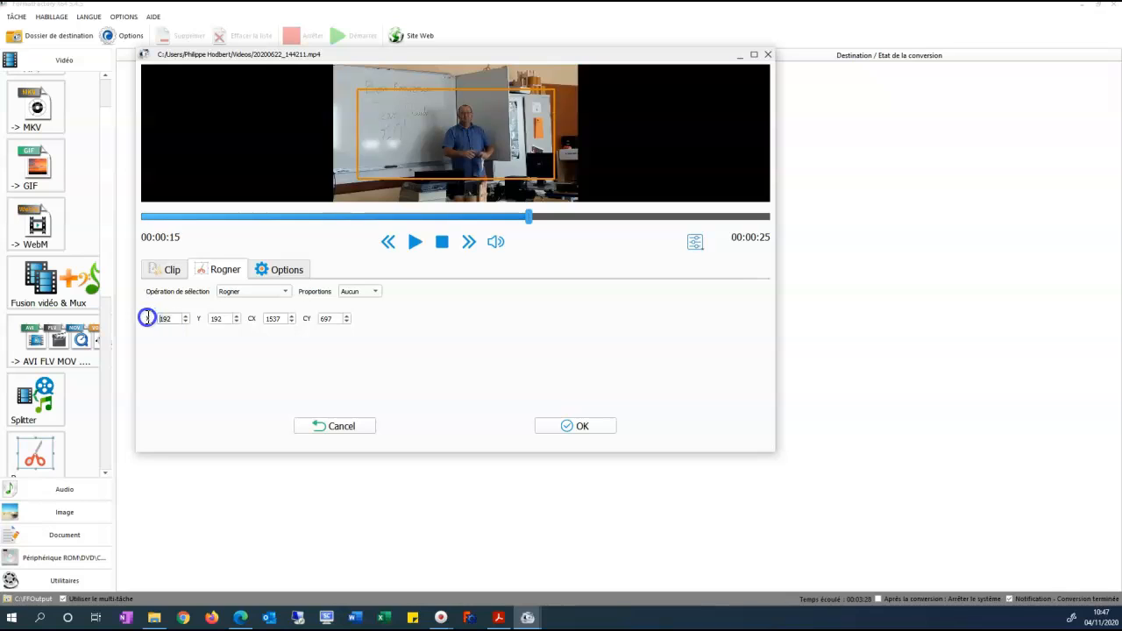
{"action": "type", "text": "12"}
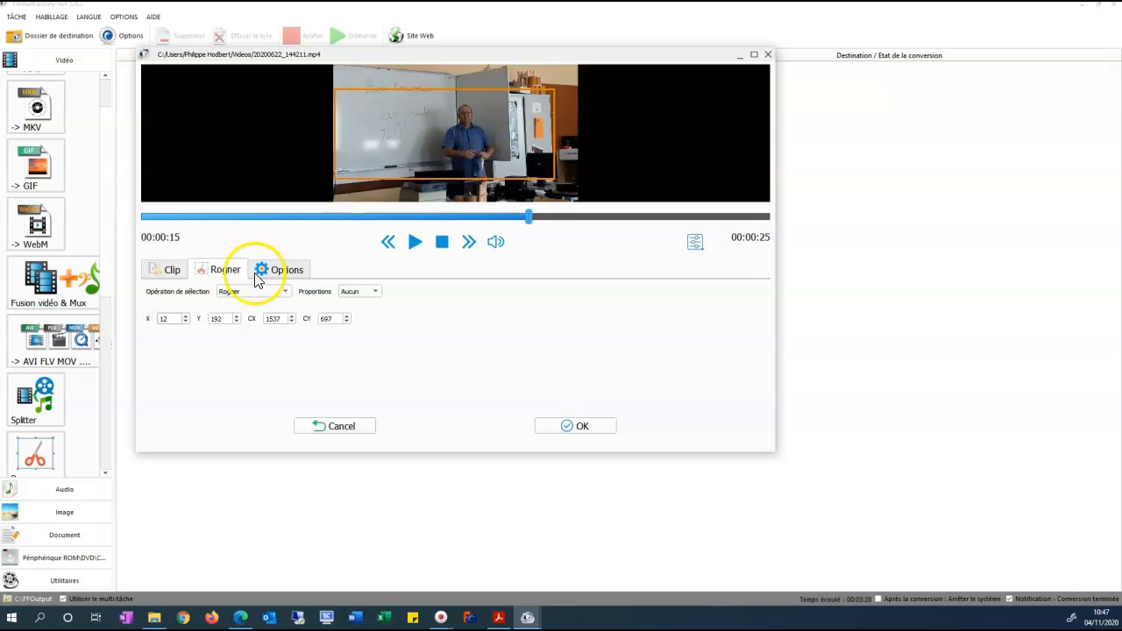
{"action": "left_click", "coordinate": [226, 318]}
{"action": "type", "text": "1"}
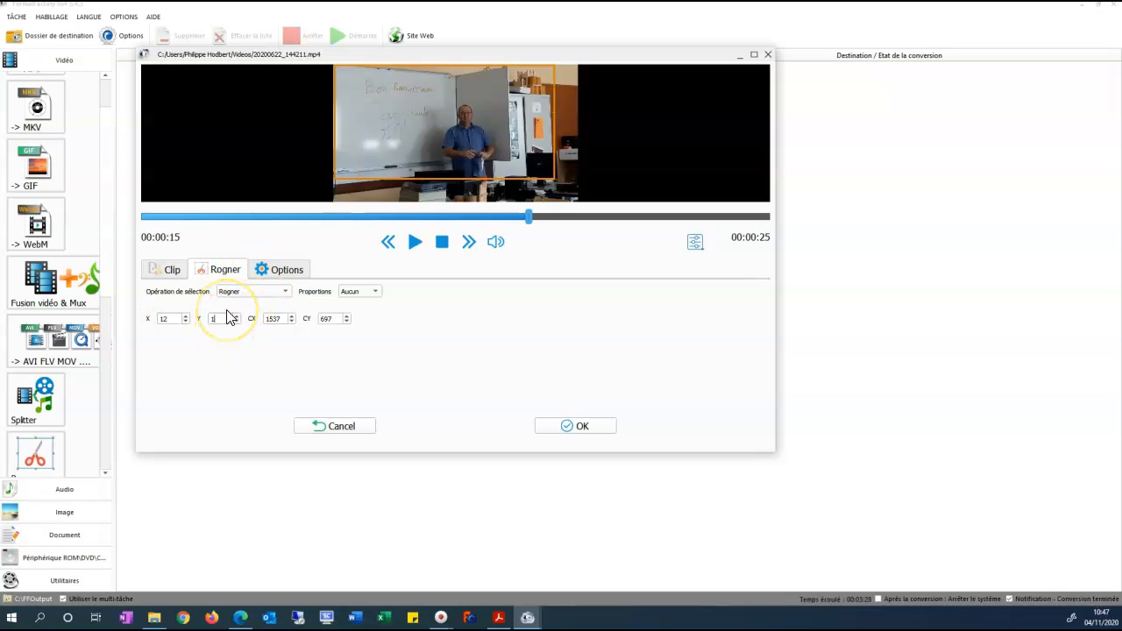
{"action": "type", "text": "2"}
Step: Try a crop size of CX 1000 and CY 500, and close the clip editor without applying the crop
{"action": "left_click", "coordinate": [214, 318]}
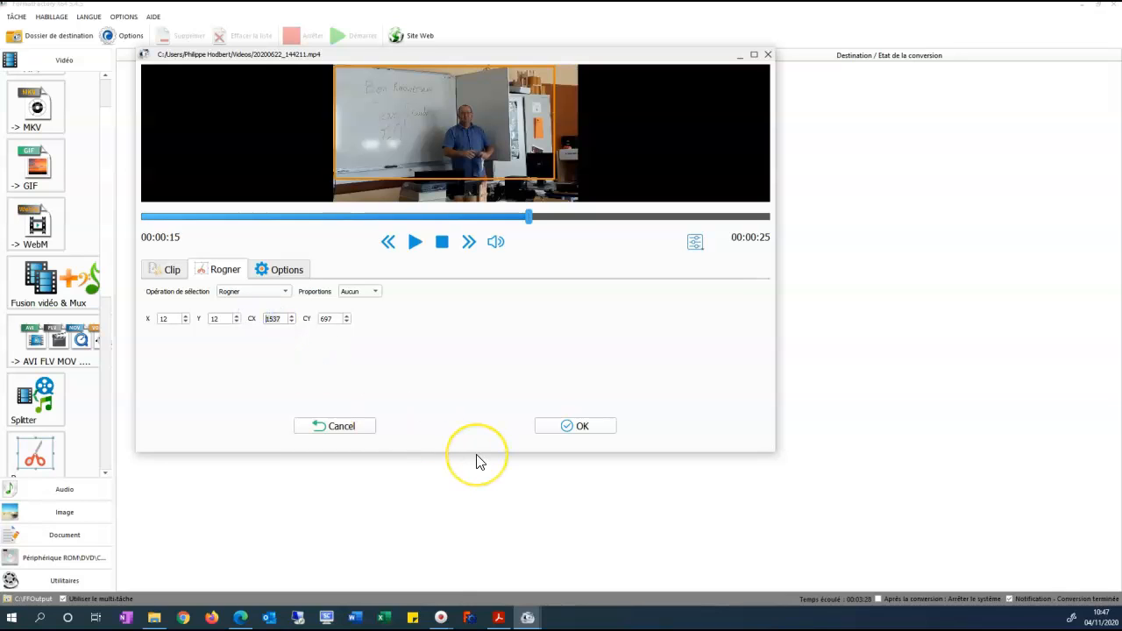
{"action": "type", "text": "1000"}
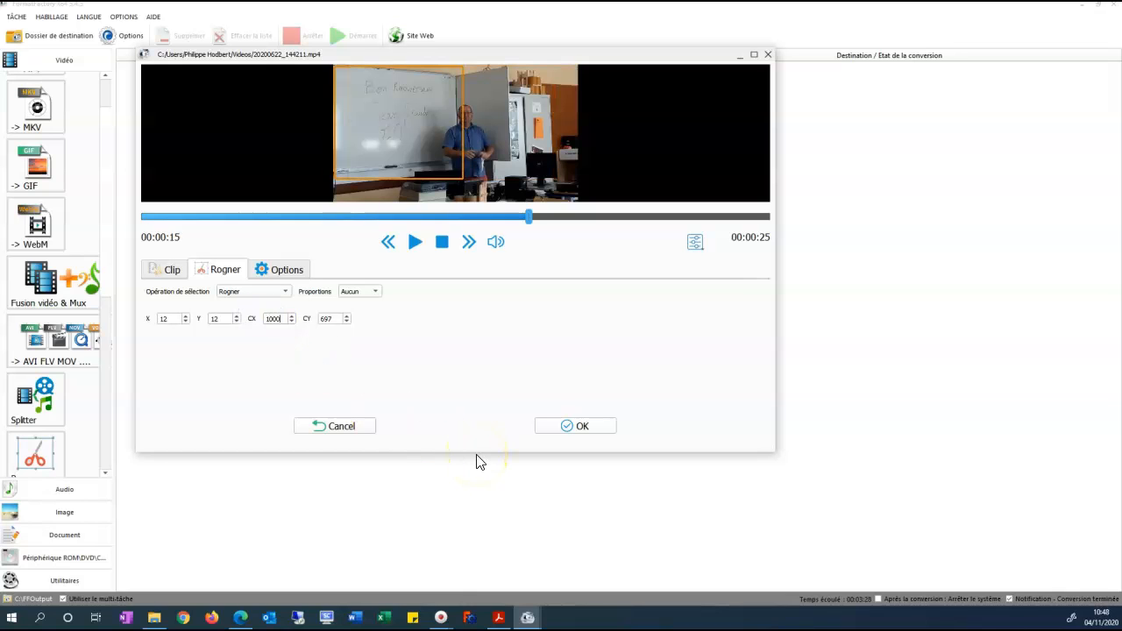
{"action": "left_click", "coordinate": [334, 321]}
{"action": "key", "text": "BackSpace"}
{"action": "type", "text": "500"}
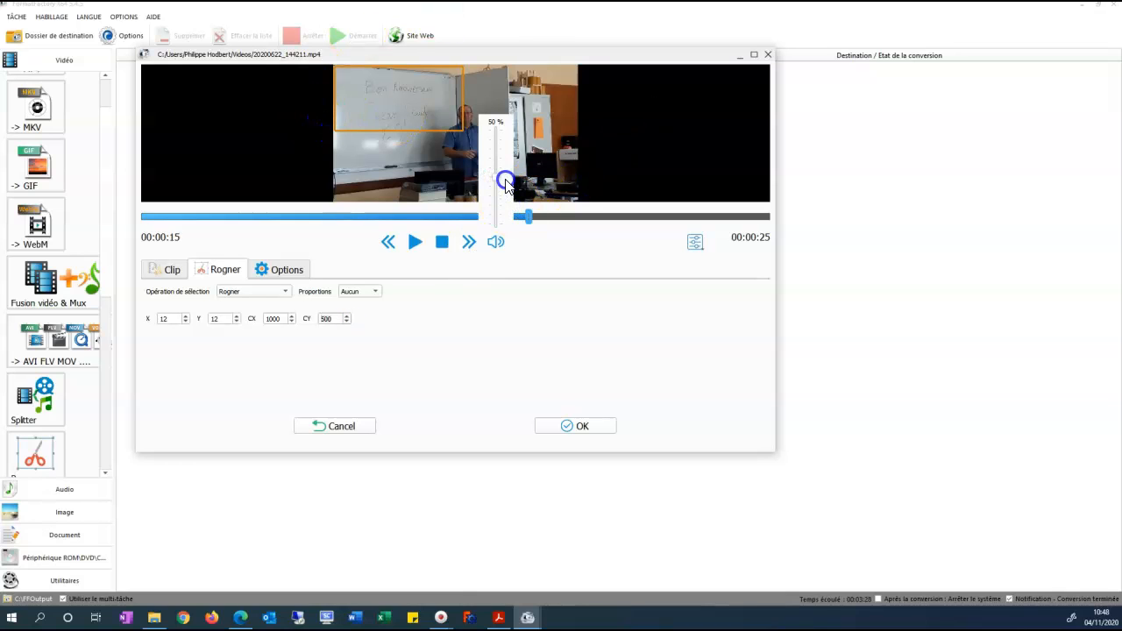
{"action": "left_click_drag", "start_coordinate": [499, 179], "coordinate": [498, 172]}
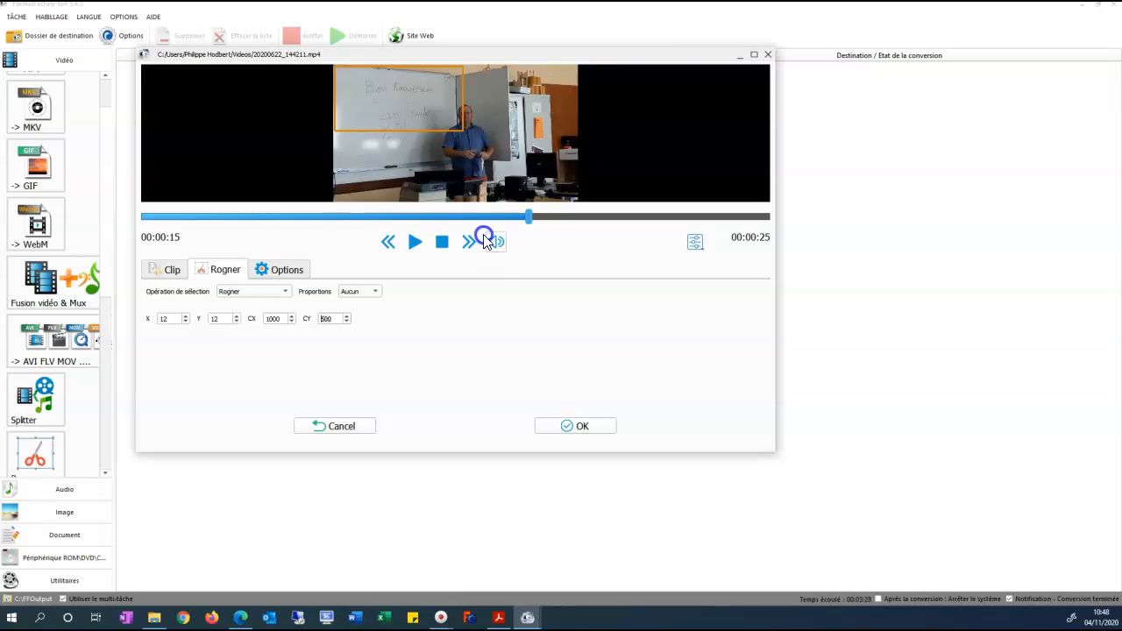
{"action": "left_click", "coordinate": [771, 54]}
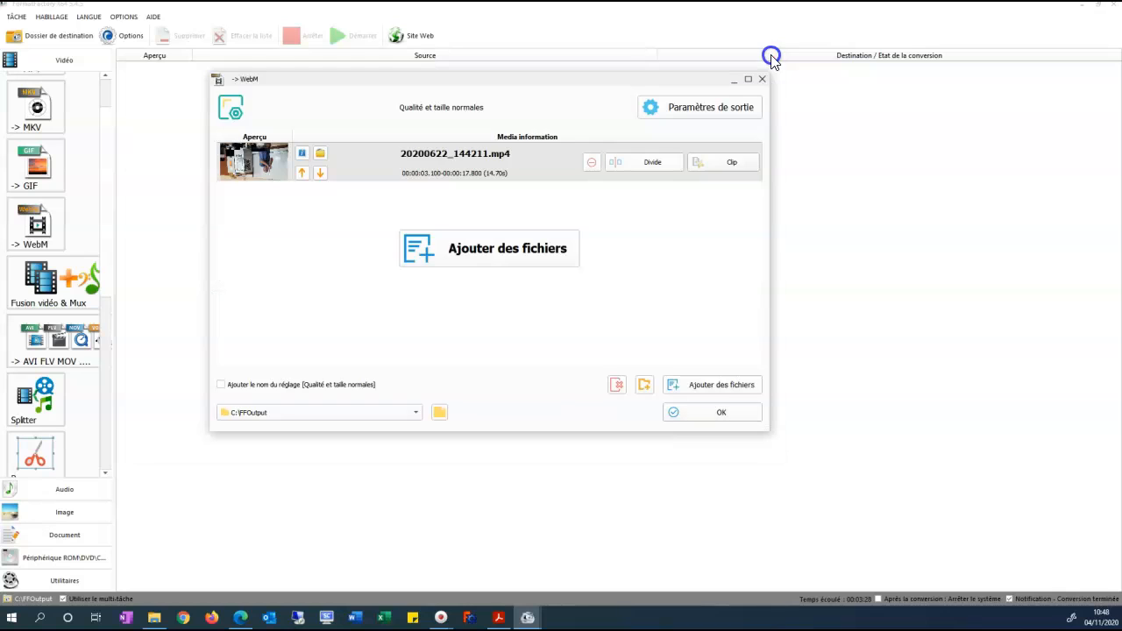